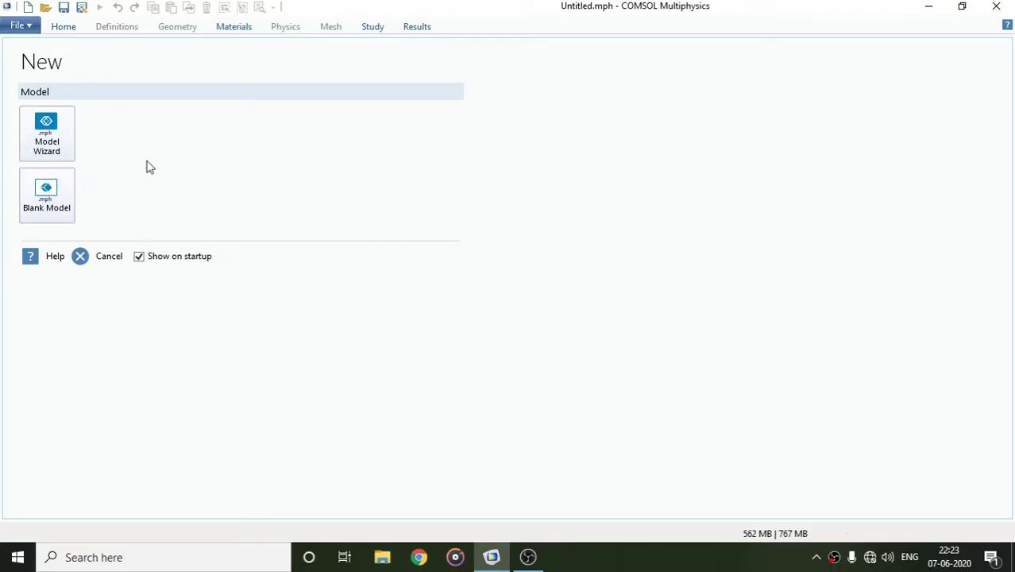
Set up a new 3D model with the single-phase Laminar Flow (spf) physics interface and a Stationary study
left_click(55, 151)
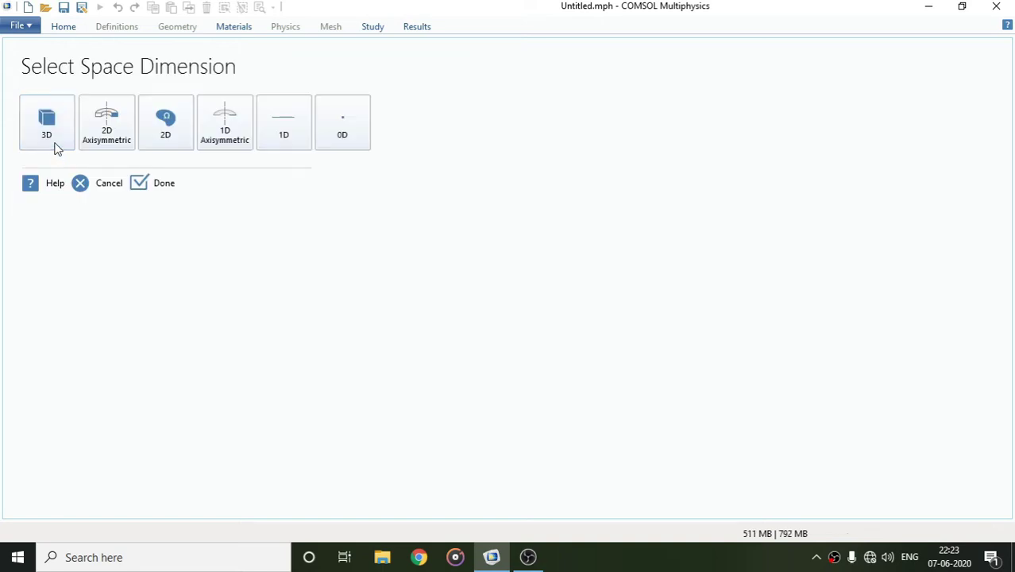
left_click(47, 131)
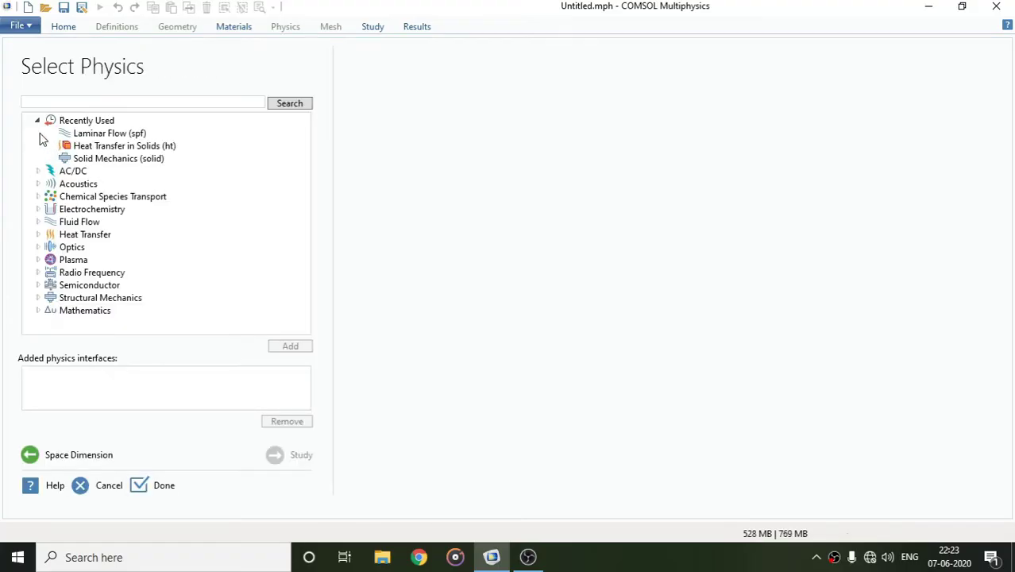
left_click(37, 122)
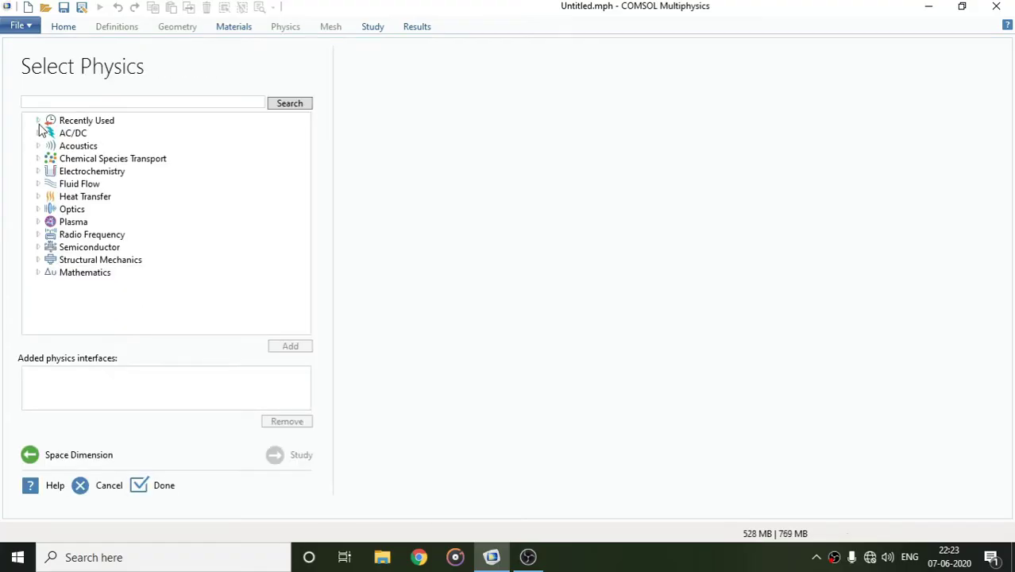
left_click(38, 185)
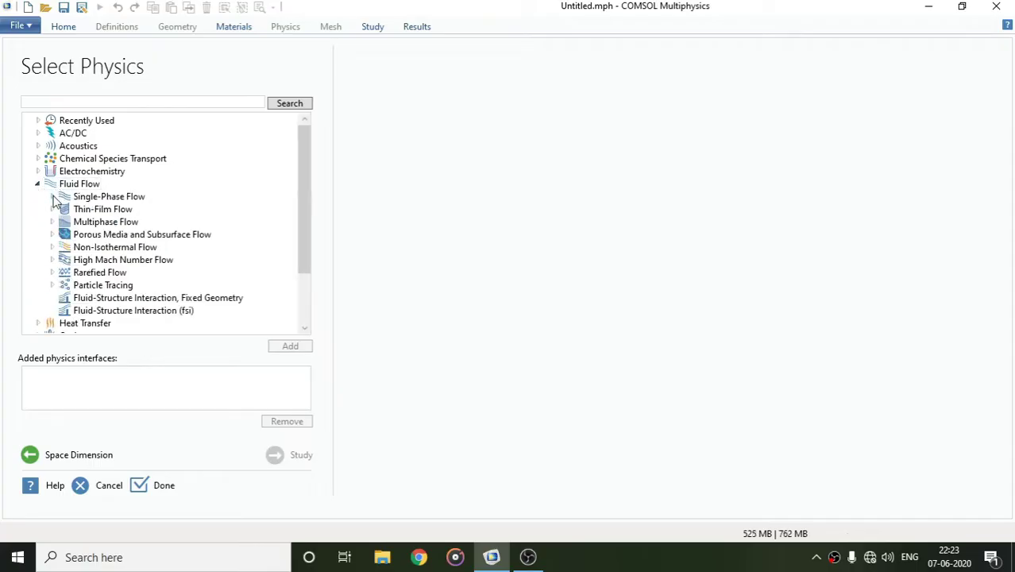
left_click(52, 197)
left_click(126, 223)
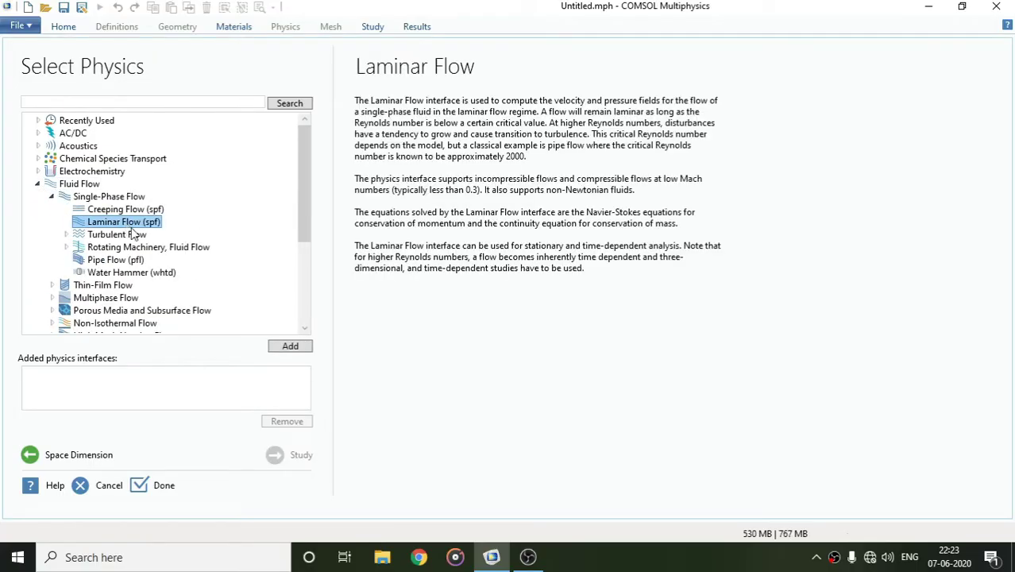
left_click(291, 346)
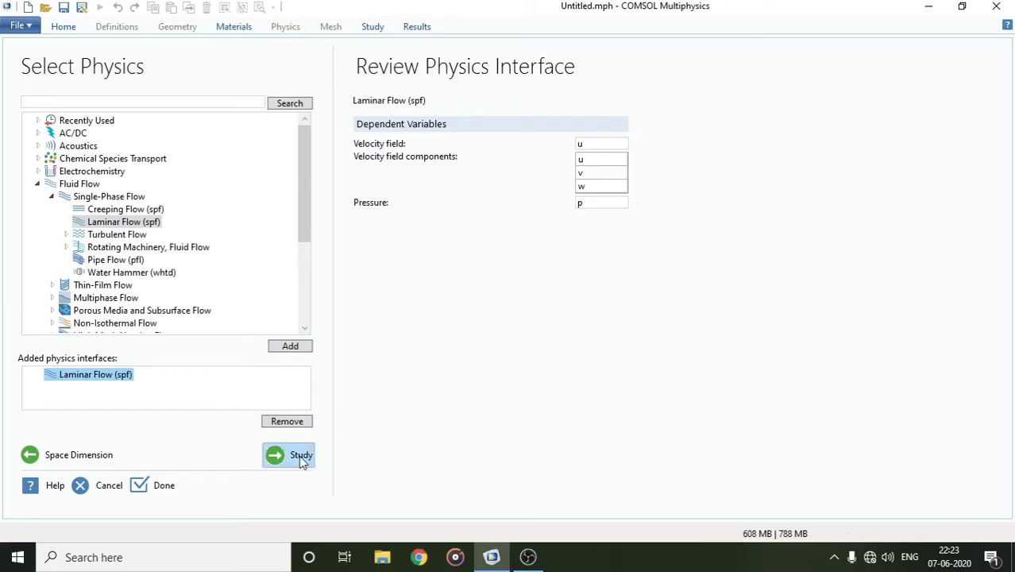
left_click(300, 457)
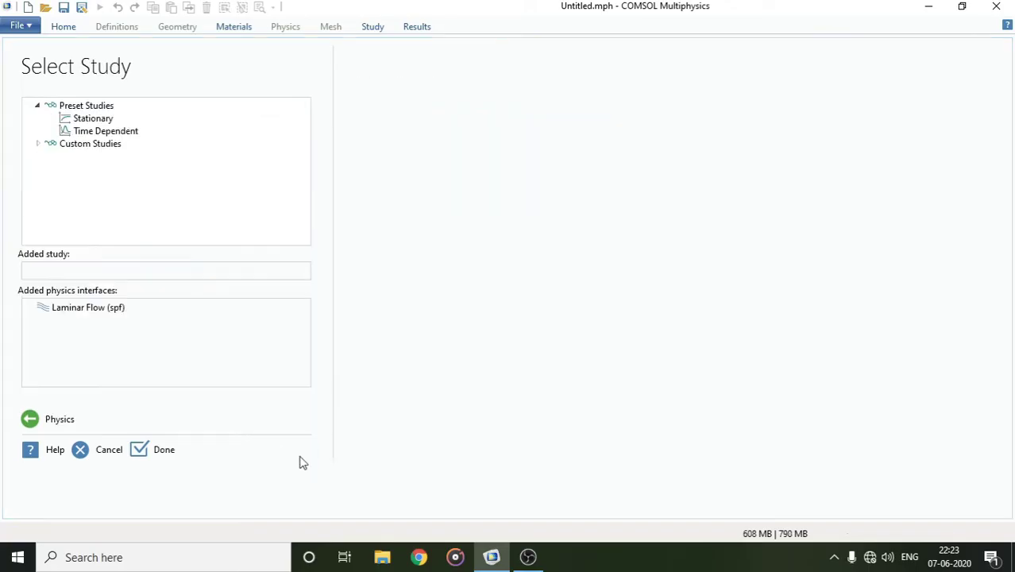
left_click(89, 123)
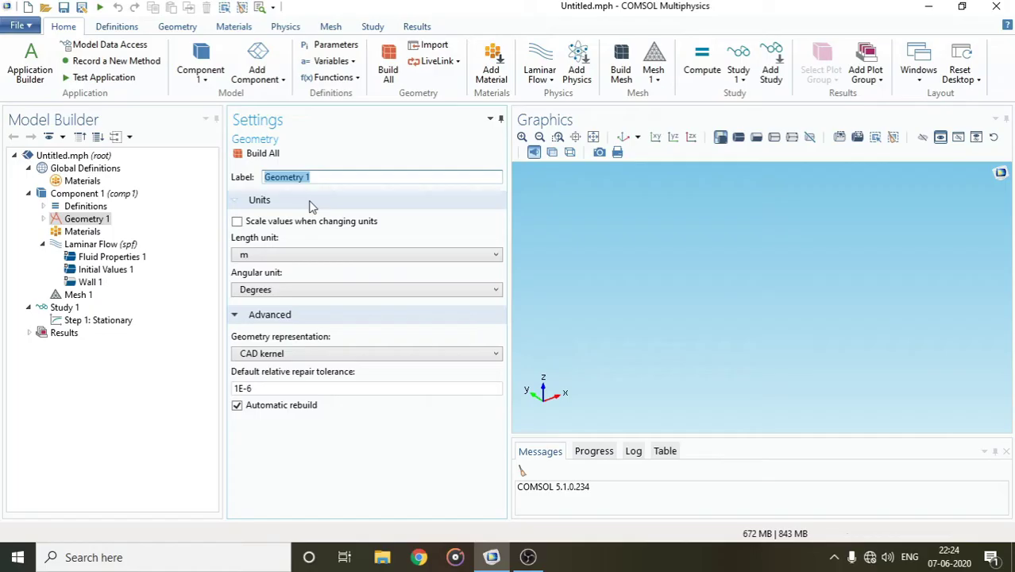
Set the geometry's length unit to mm
left_click(333, 257)
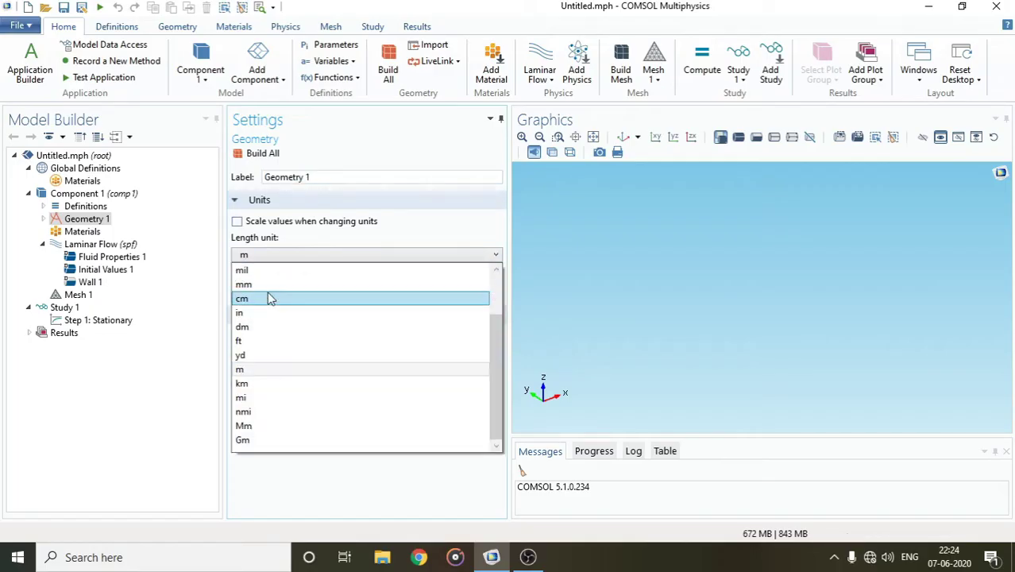
key("Up")
key("Return")
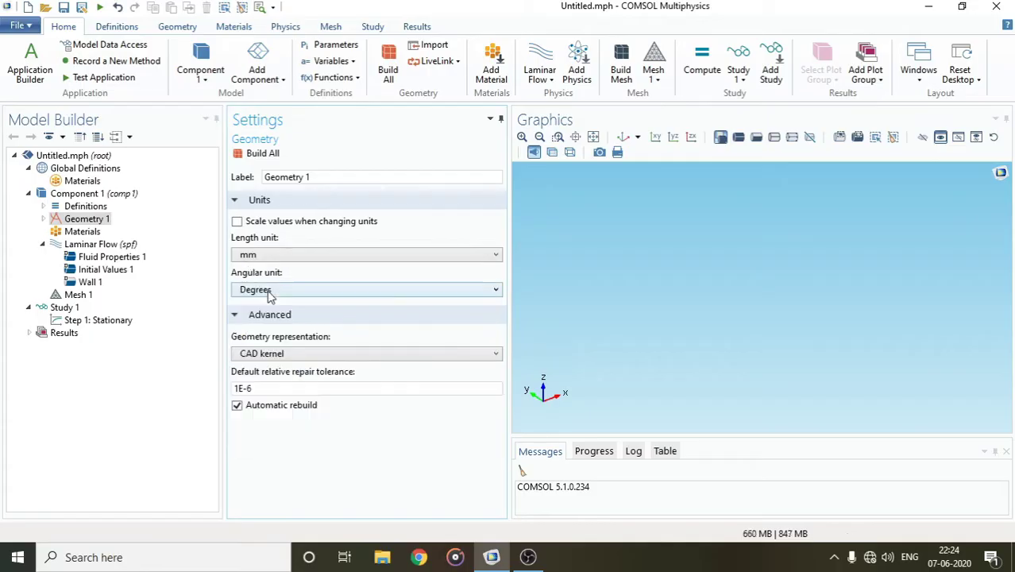
Add a solid cylinder with a radius of 25 mm and a height of 300 mm, and build it
left_click(178, 30)
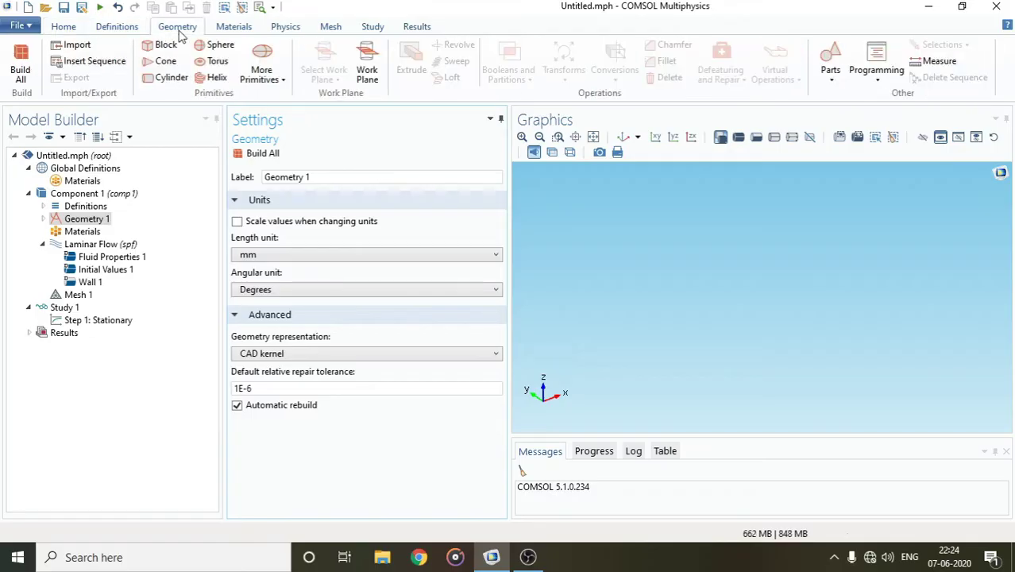
left_click(175, 78)
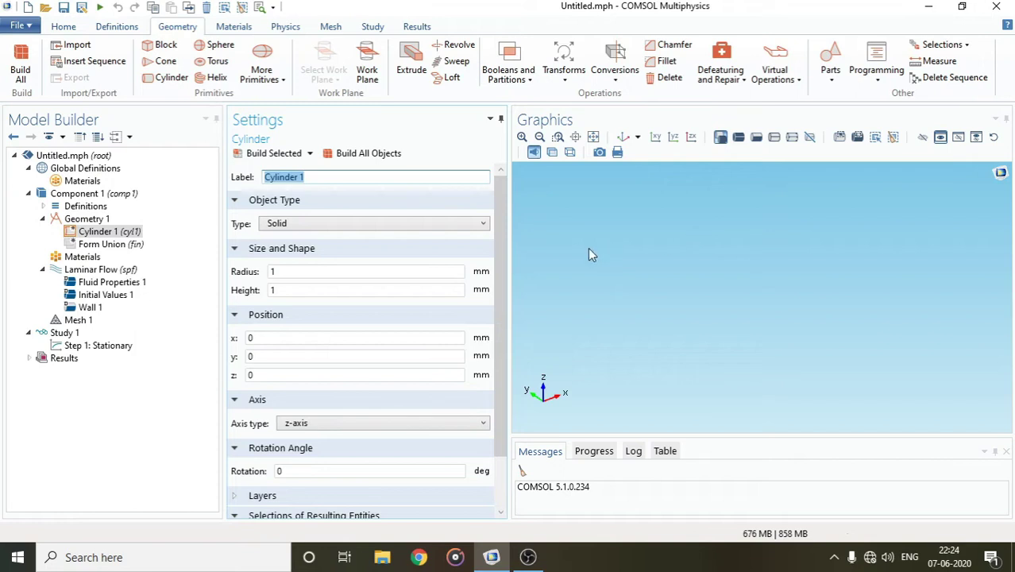
left_click(295, 270)
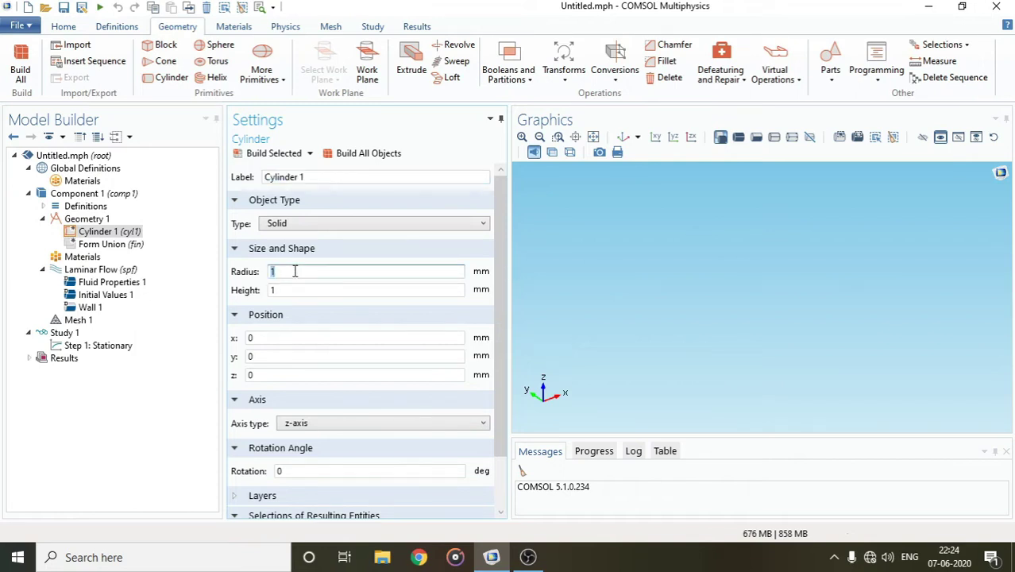
type("25")
left_click(304, 291)
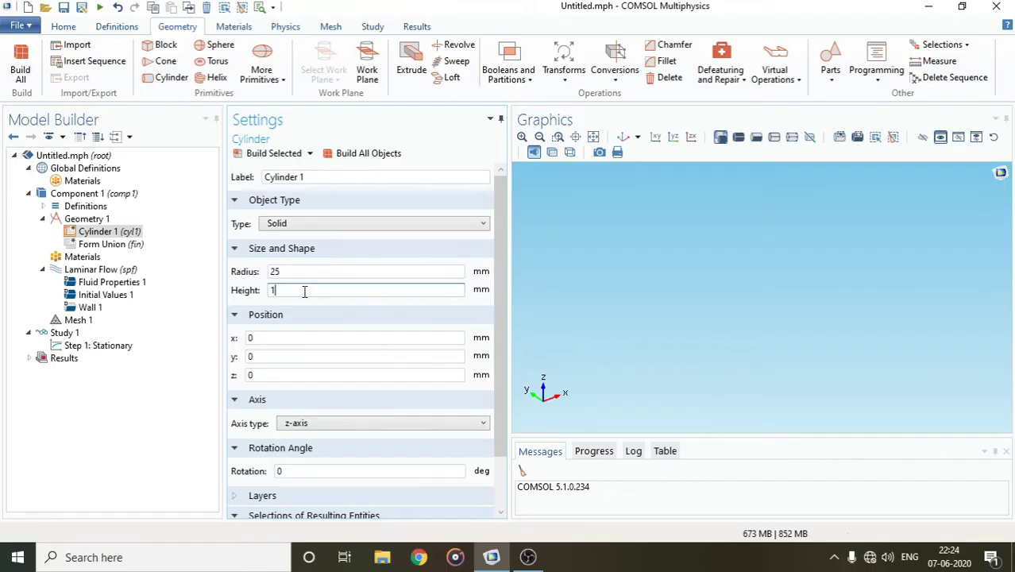
key("BackSpace")
type("300")
left_click(270, 154)
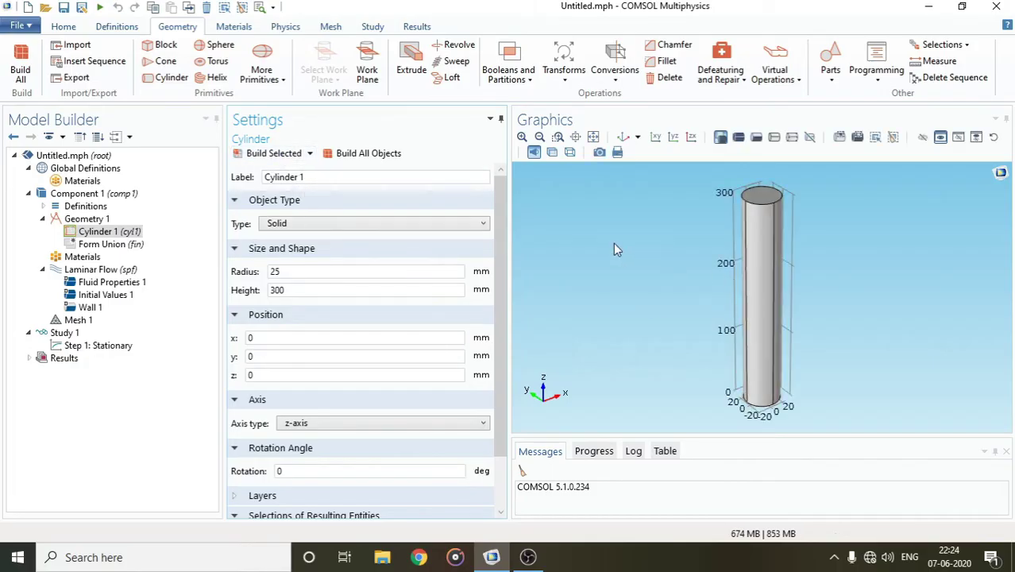
Set the cylinder's radius to 12.5 mm and rebuild it
left_click_drag(616, 246, 644, 240)
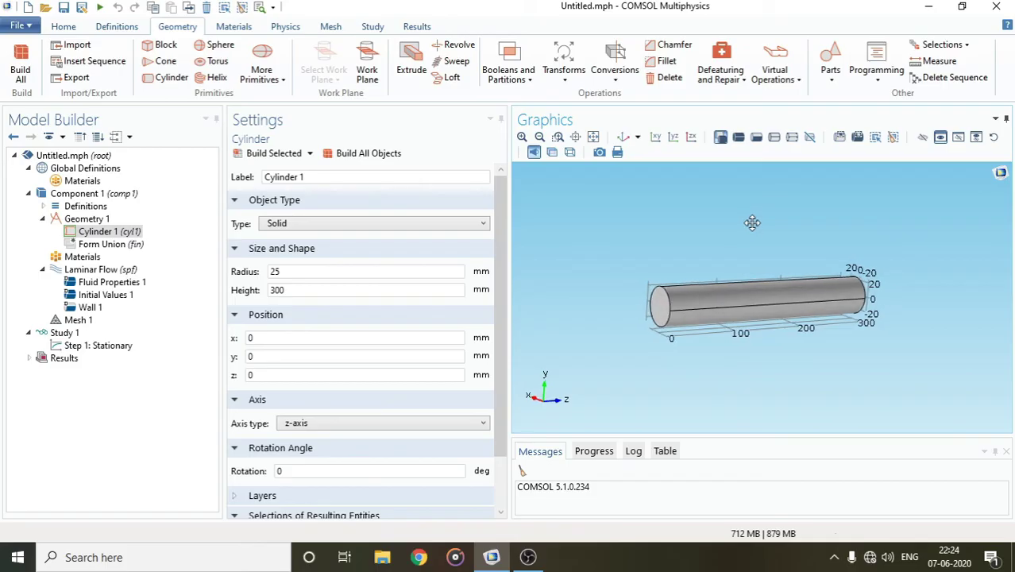
double_click(317, 271)
type("12.5")
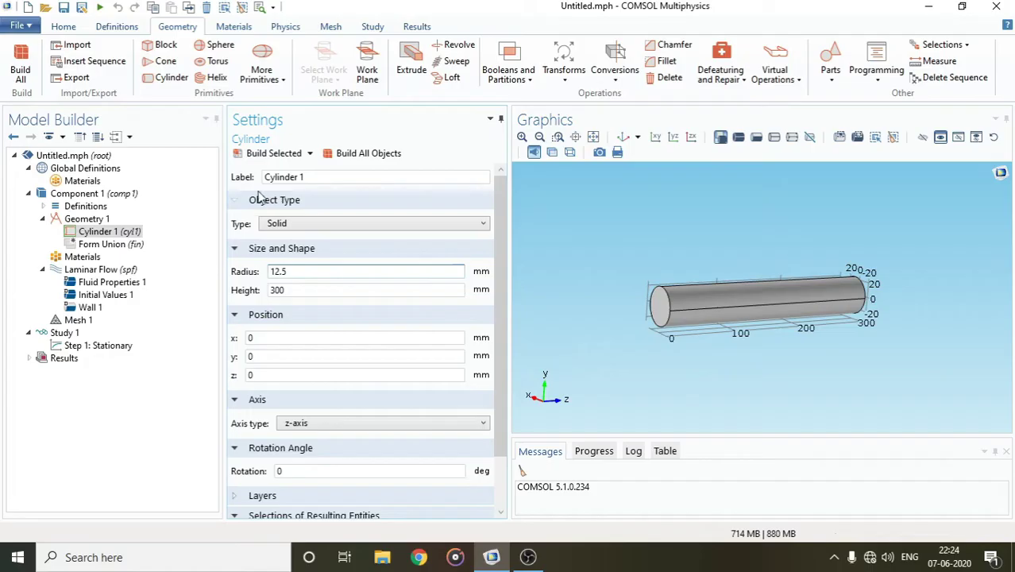
left_click(252, 153)
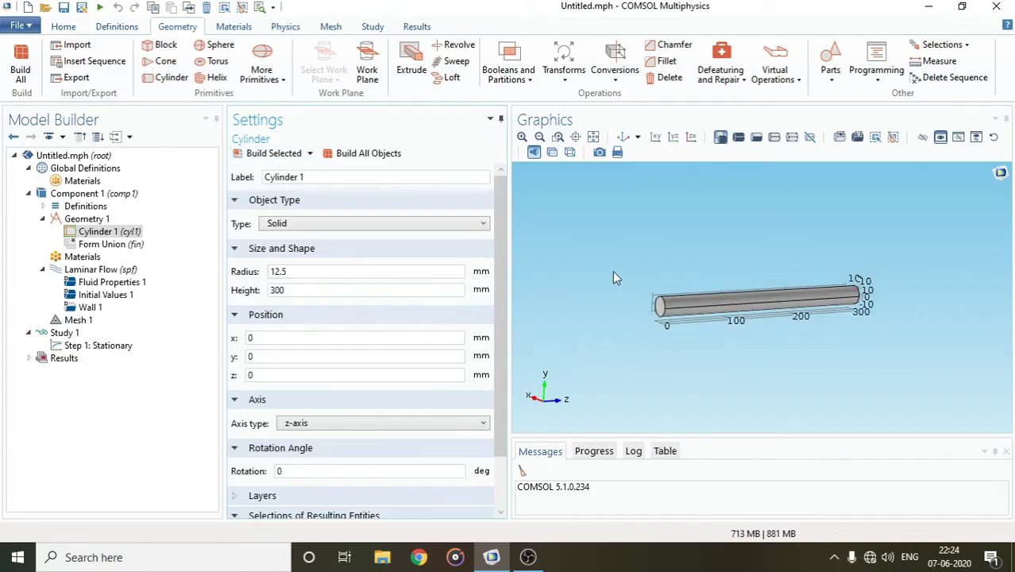
left_click_drag(612, 270, 656, 289)
left_click(292, 272)
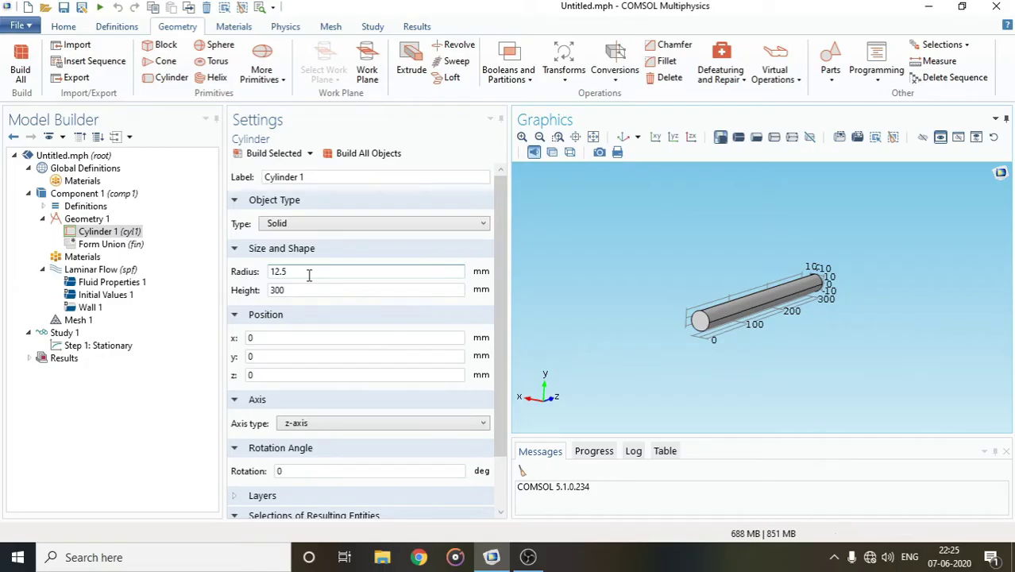
left_click_drag(626, 290, 656, 289)
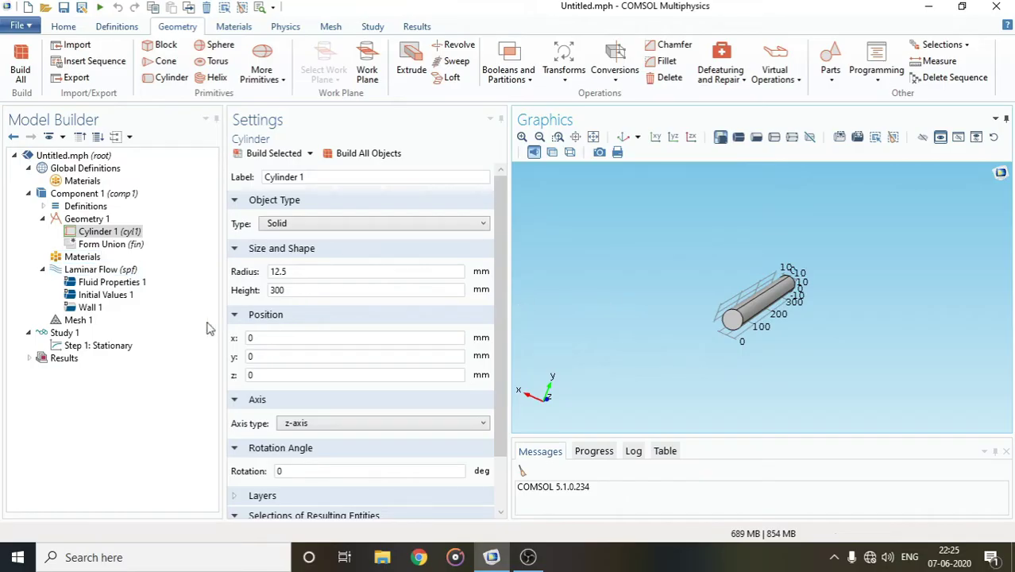
Search the material library for water and add Water from the Liquids and Gases group to the component
left_click(82, 258)
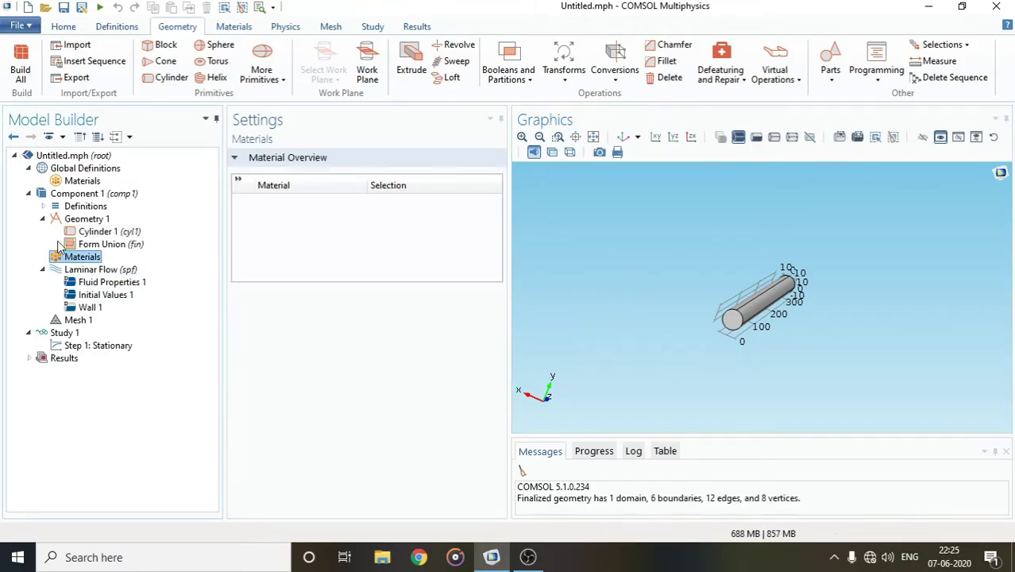
right_click(77, 262)
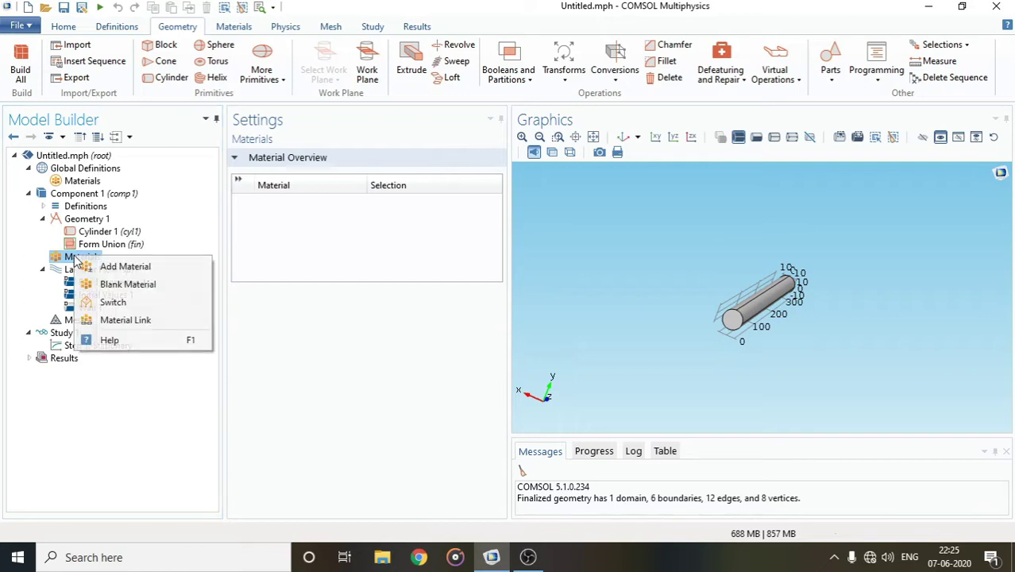
left_click(162, 267)
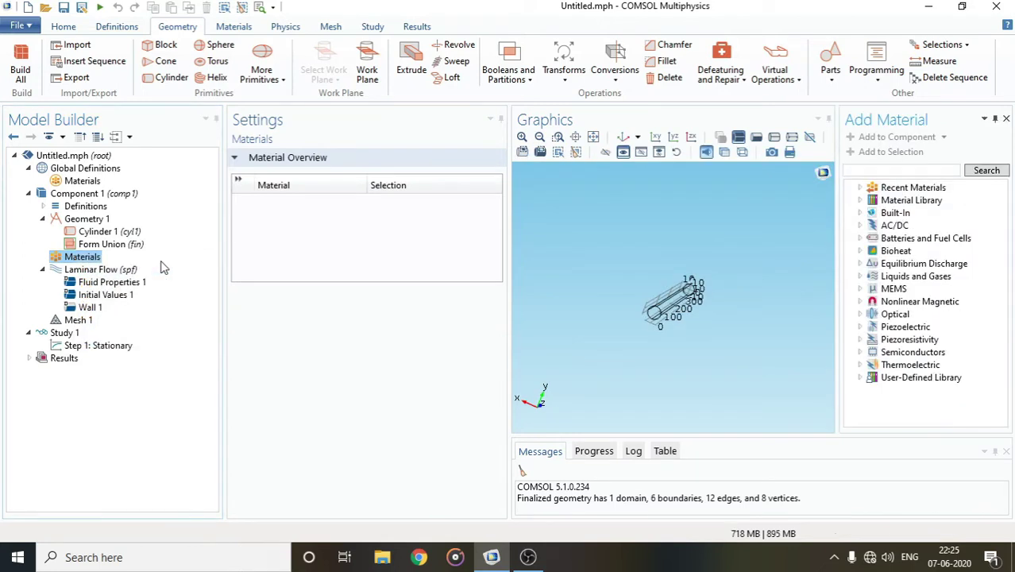
left_click(863, 170)
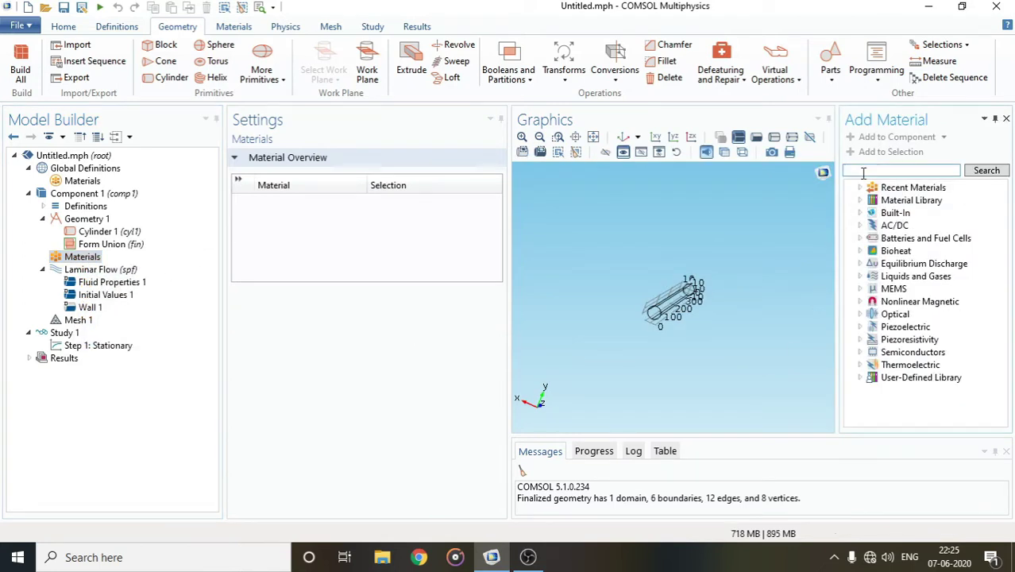
type("water")
left_click(974, 171)
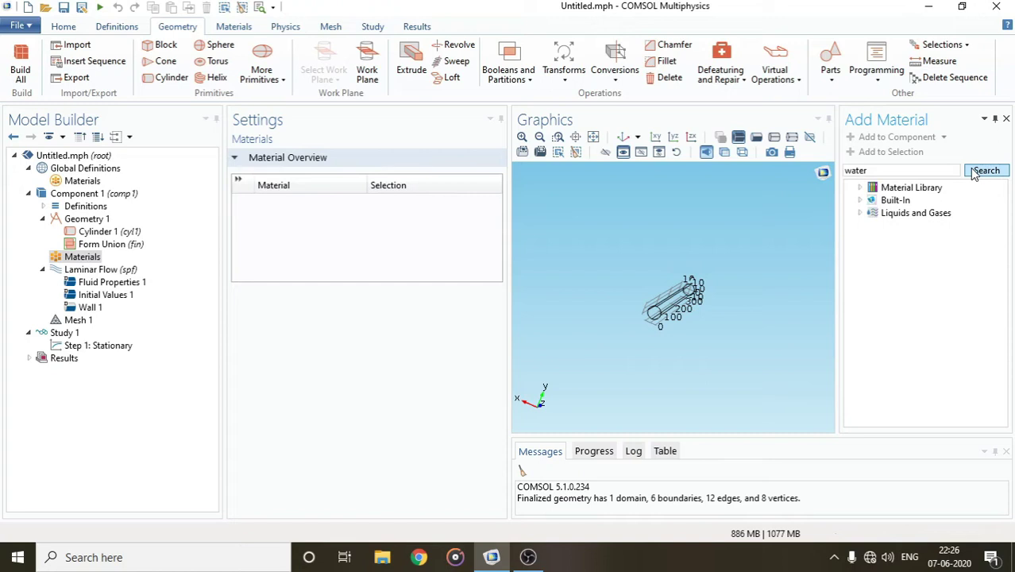
left_click(859, 214)
left_click(873, 227)
left_click(920, 238)
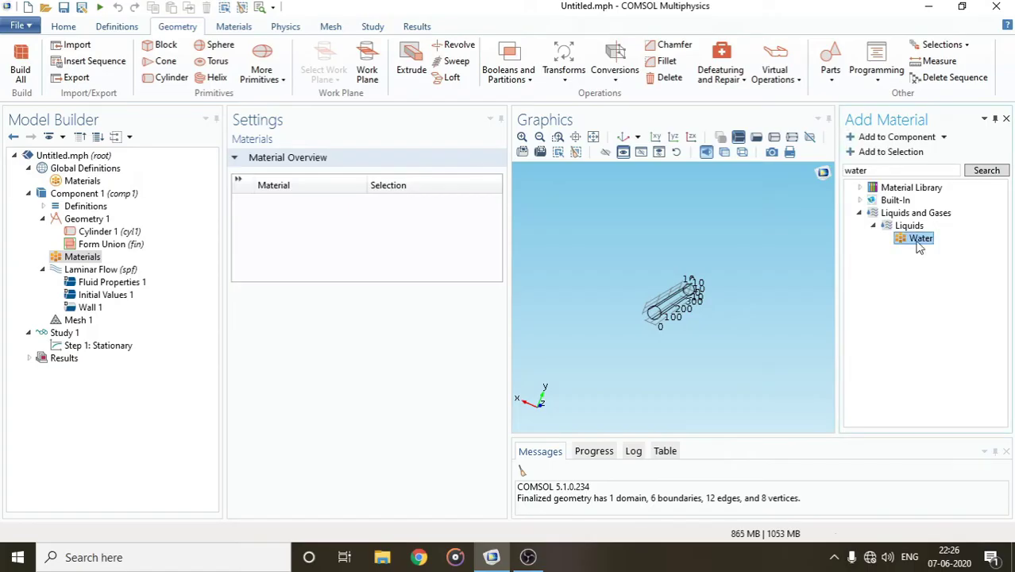
left_click(874, 138)
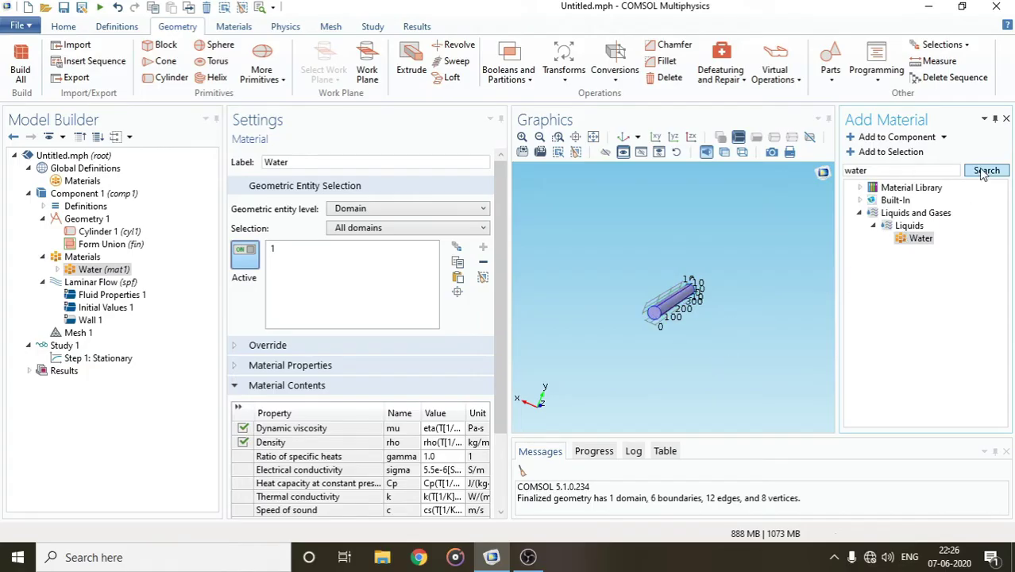
left_click(1006, 119)
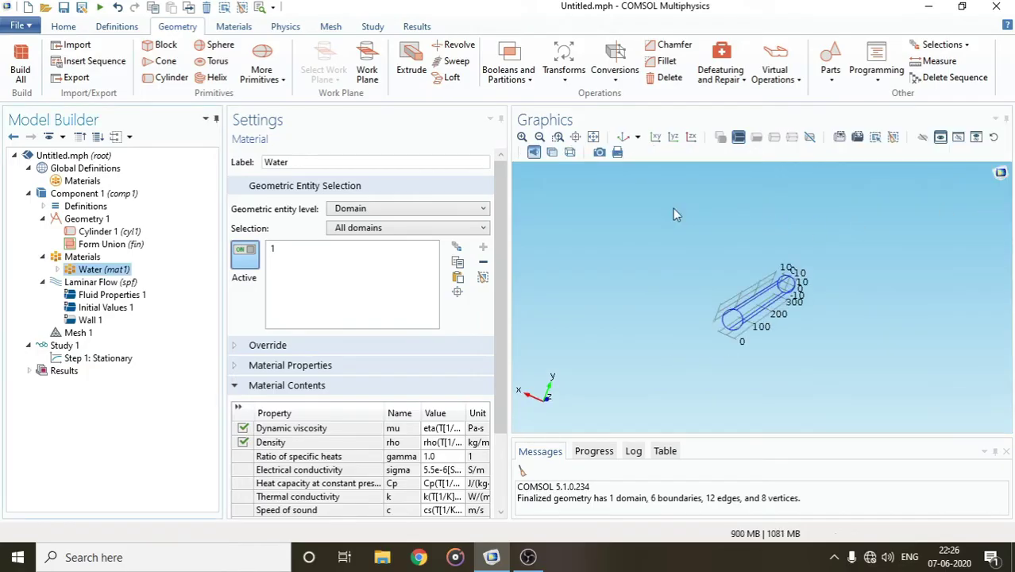
scroll(396, 345, "down", 2)
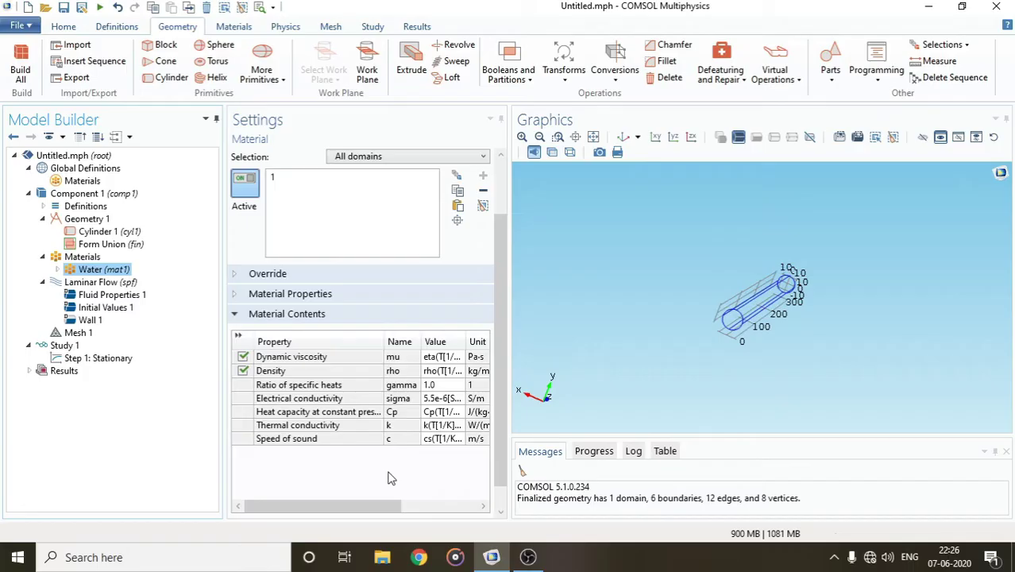
Have the density in the laminar flow's fluid properties taken from the material
left_click(80, 284)
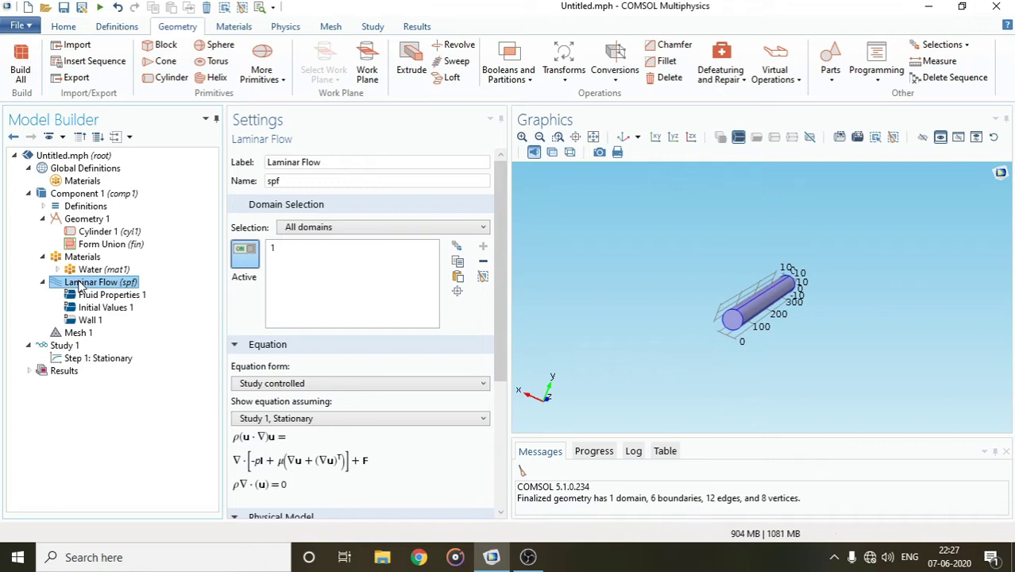
left_click(103, 296)
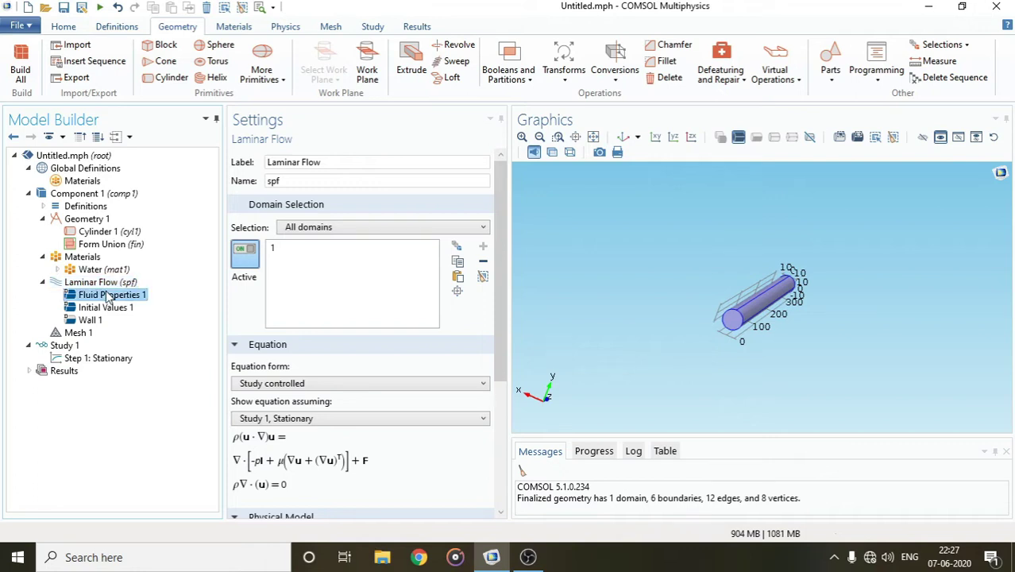
scroll(441, 334, "down", 3)
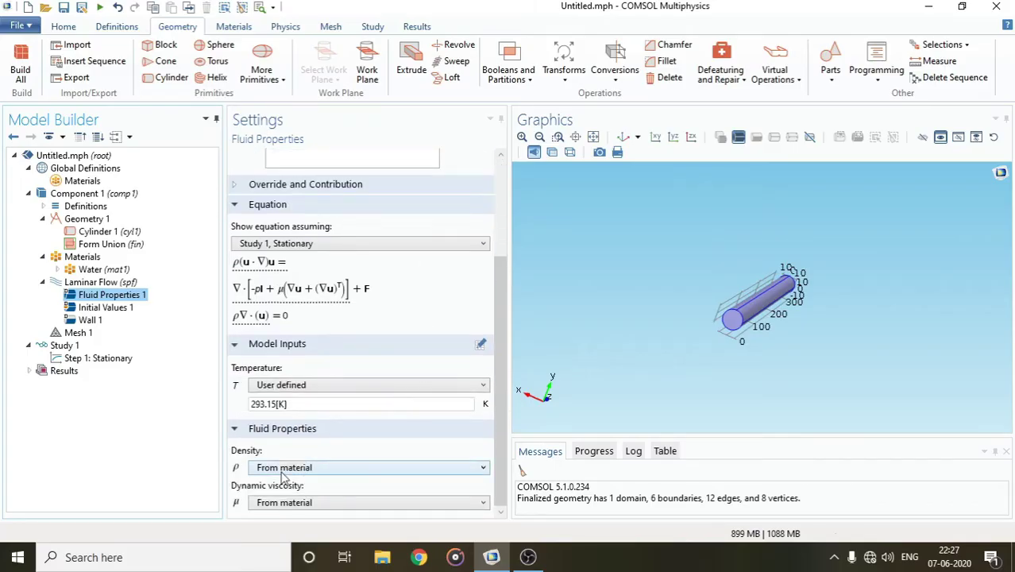
left_click(346, 468)
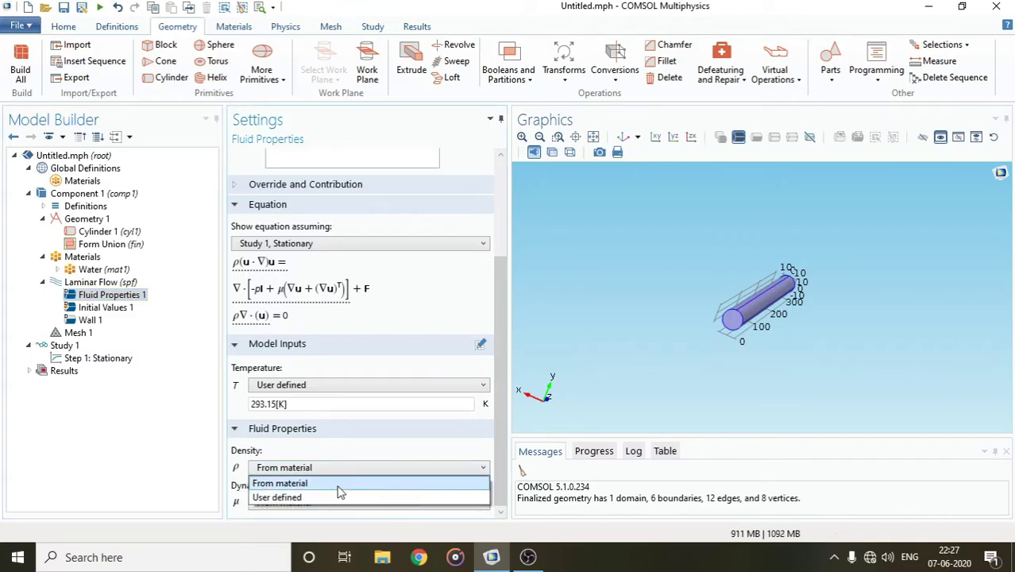
left_click(337, 485)
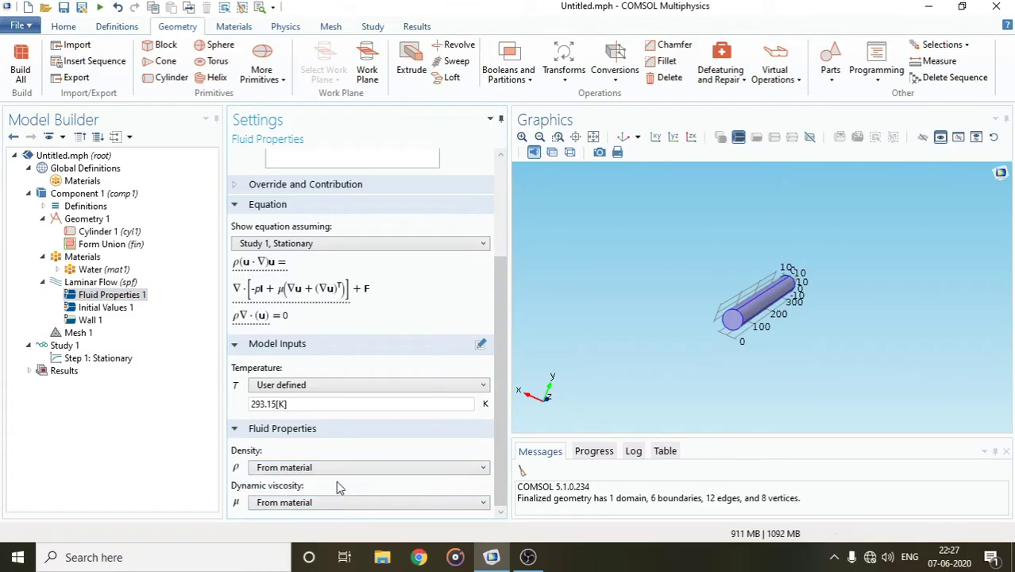
Set the user-defined temperature in the laminar flow's fluid properties to 300 K
left_click(275, 405)
key("BackSpace")
key("BackSpace")
key("BackSpace")
key("BackSpace")
key("BackSpace")
key("BackSpace")
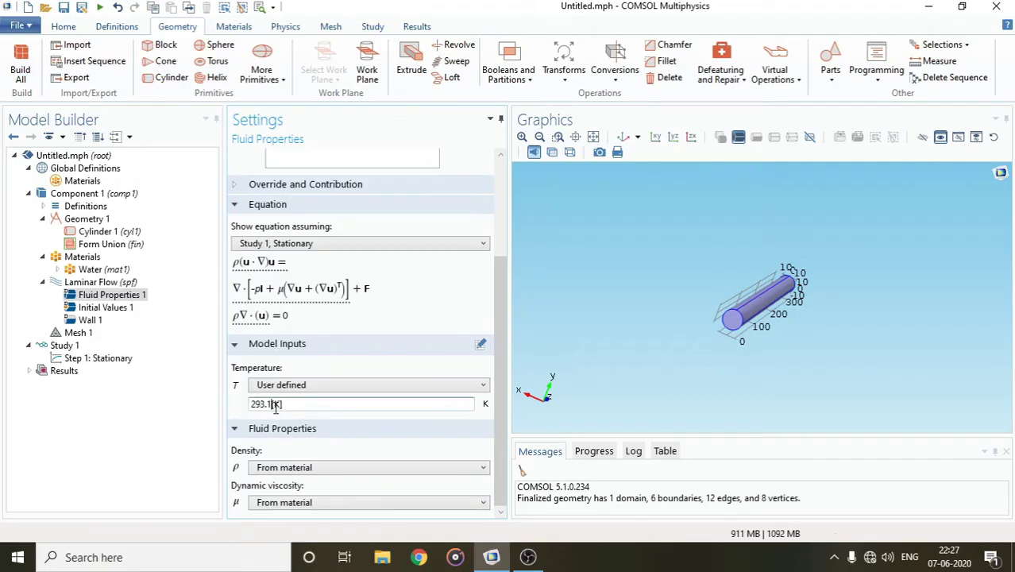
type("300")
Review the laminar flow's initial values and examine each boundary covered by the default wall condition on the cylinder
left_click(87, 311)
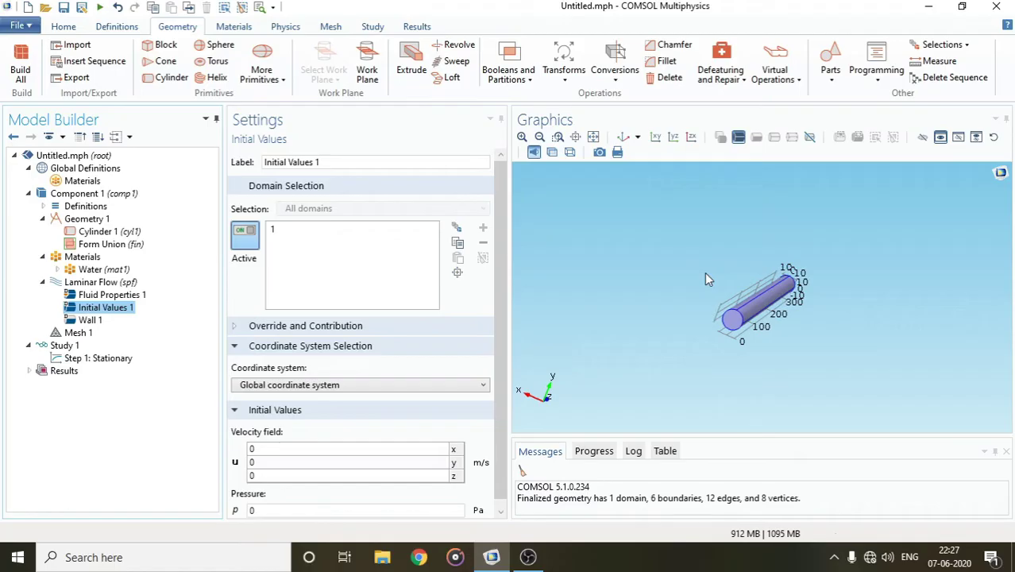
left_click_drag(708, 278, 653, 264)
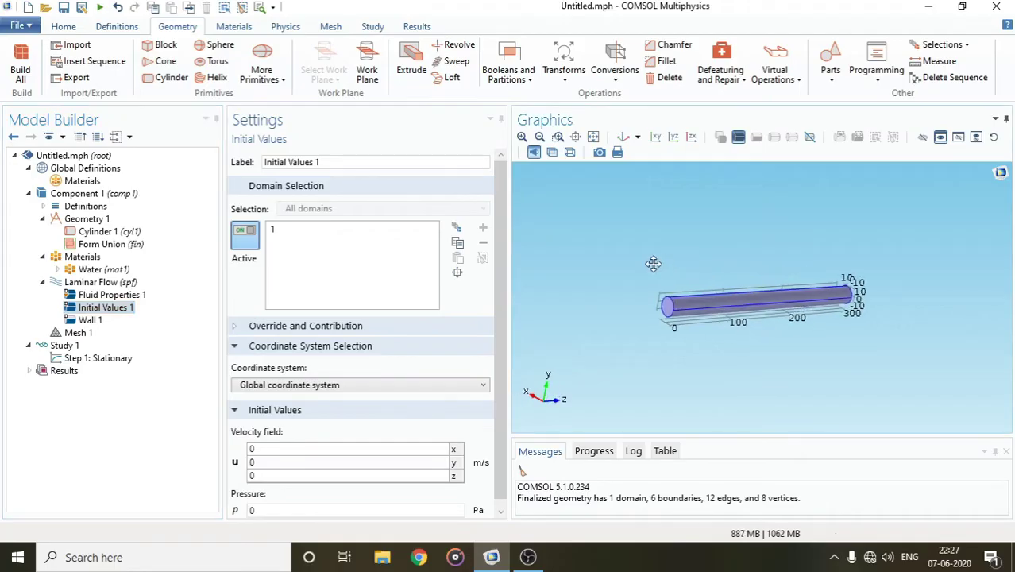
left_click(90, 321)
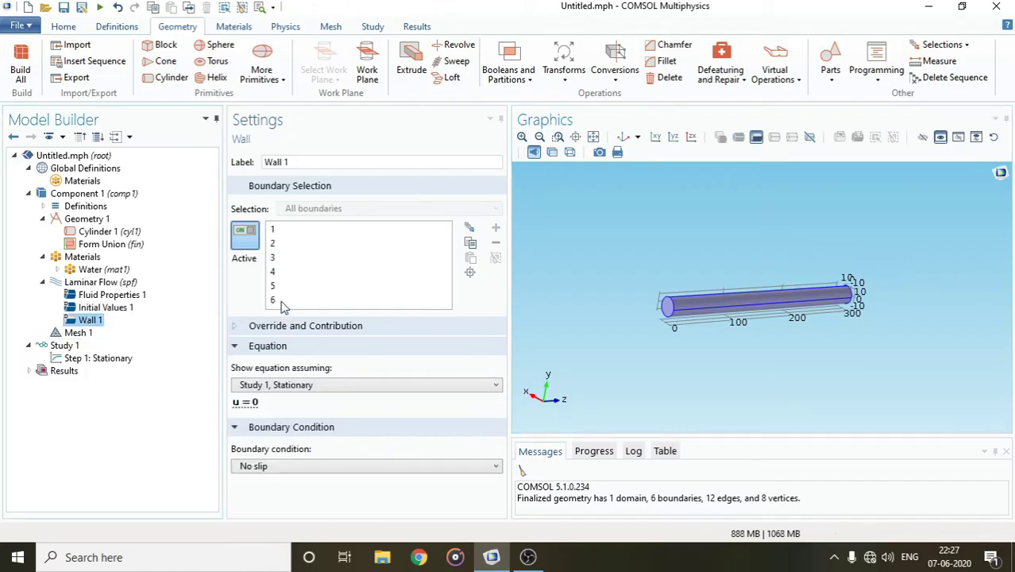
left_click(283, 232)
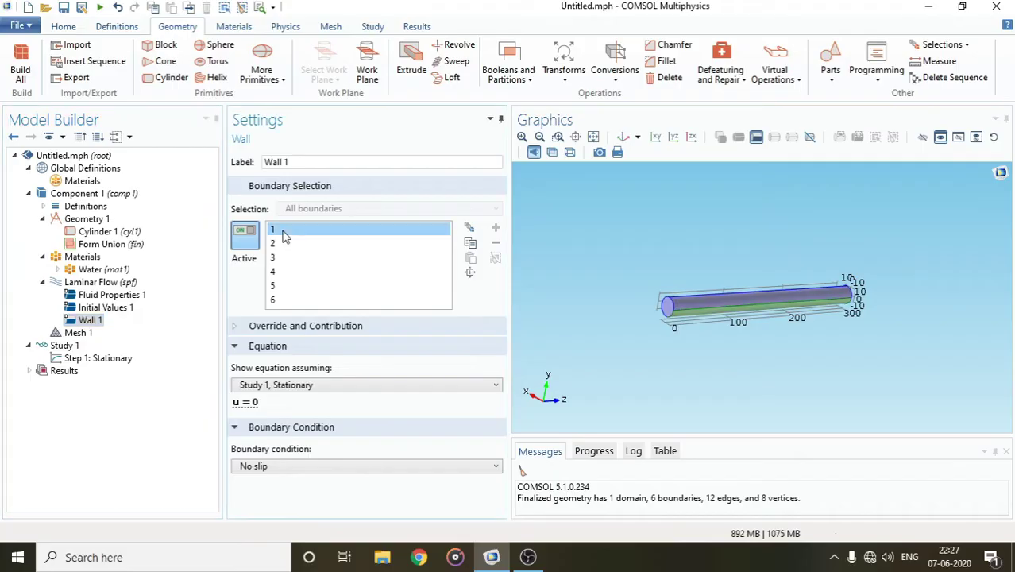
left_click_drag(730, 386, 742, 331)
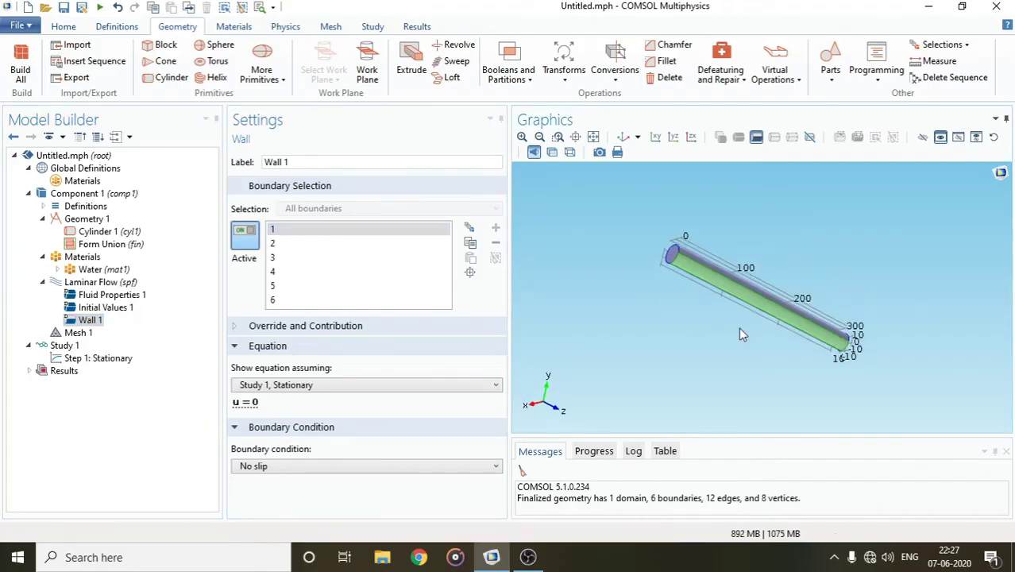
left_click(313, 244)
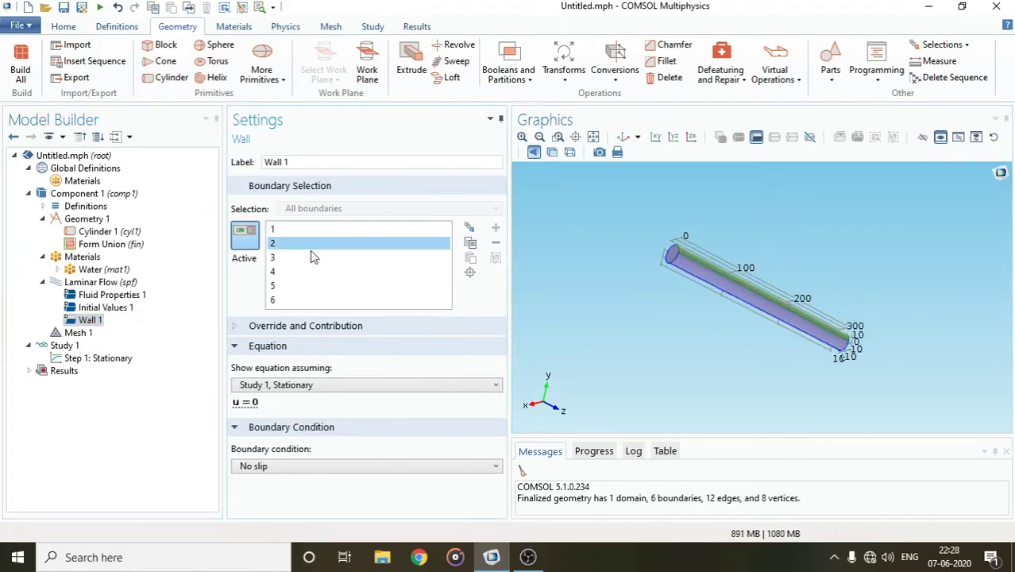
left_click(318, 257)
left_click(316, 272)
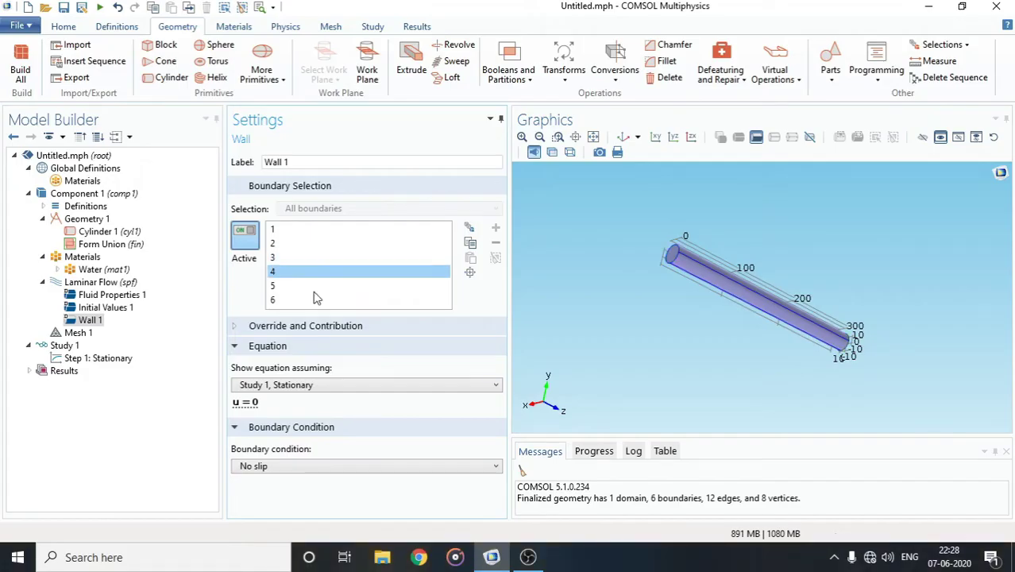
left_click(316, 290)
left_click(317, 300)
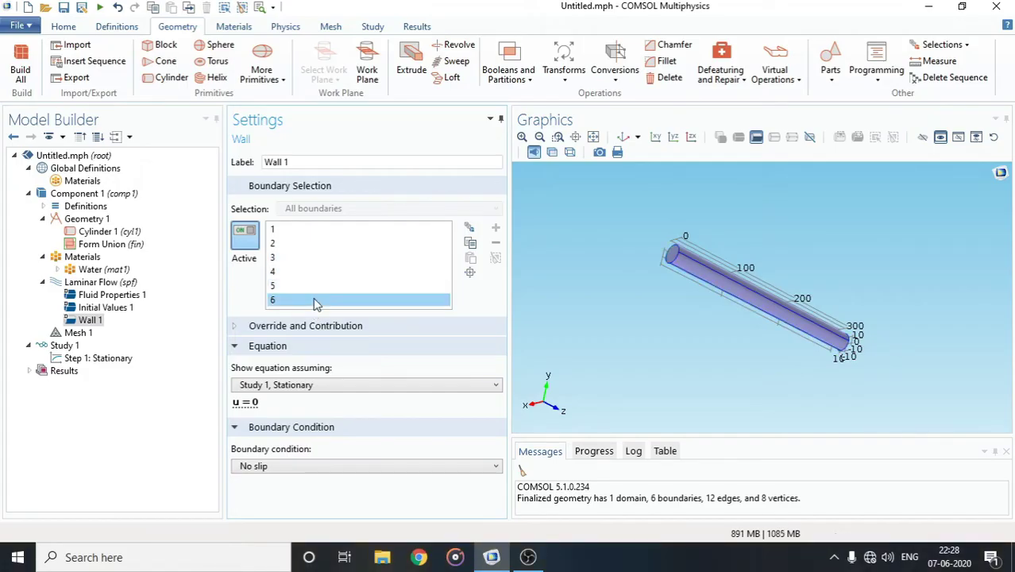
left_click_drag(611, 269, 668, 229)
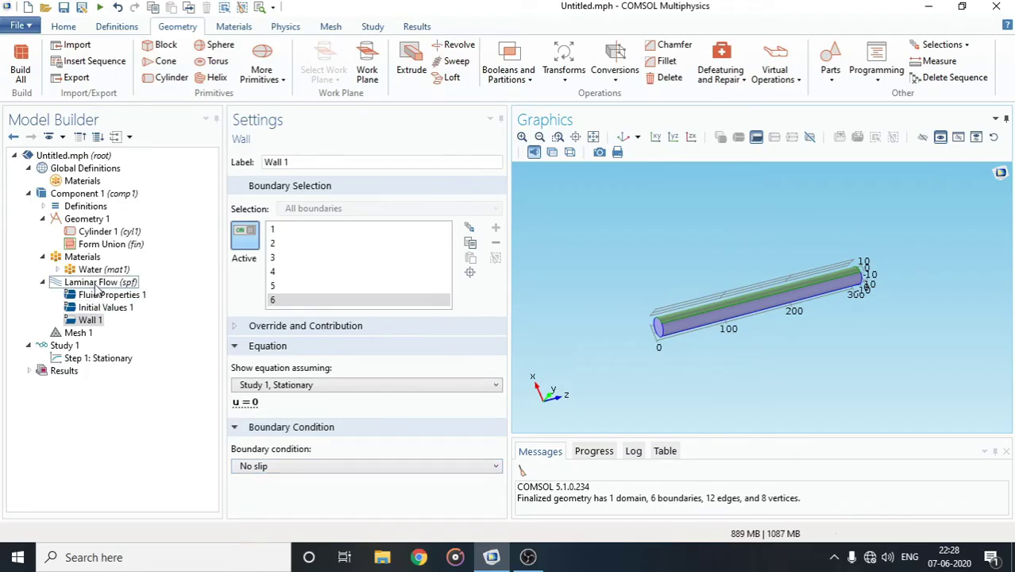
Add an Inlet and an Outlet boundary condition to the Laminar Flow physics
left_click(97, 285)
right_click(97, 285)
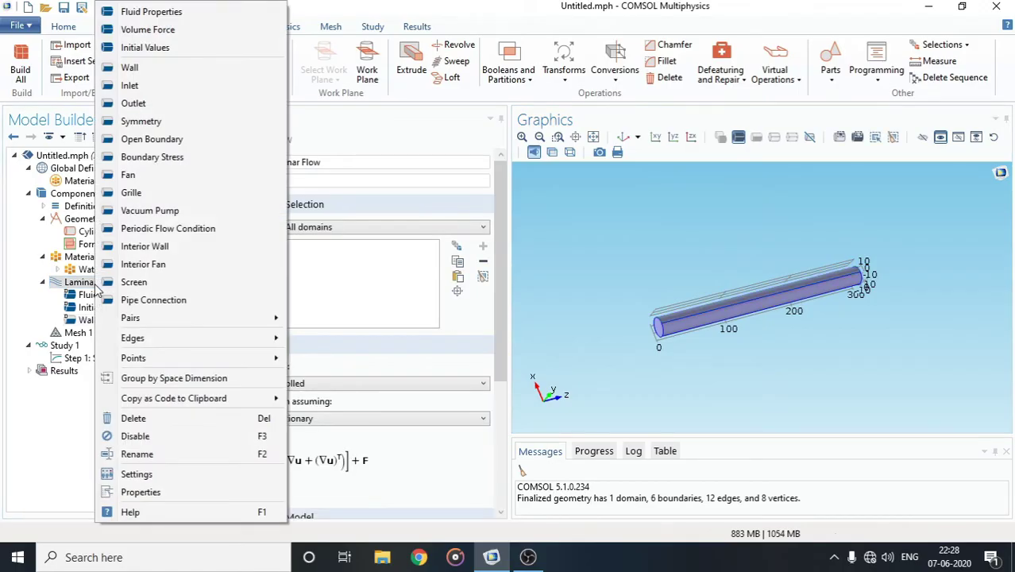
left_click(130, 85)
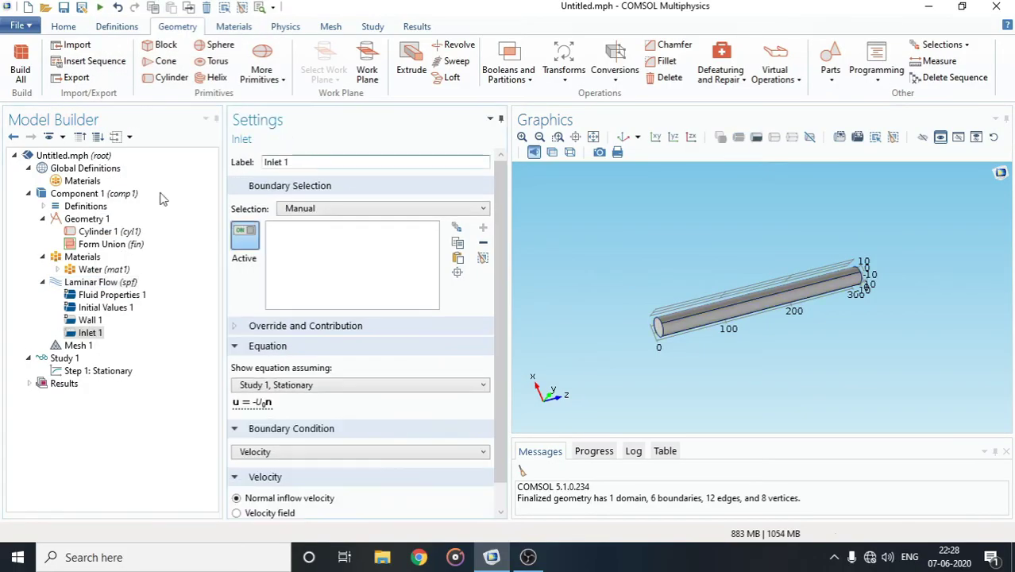
left_click(107, 286)
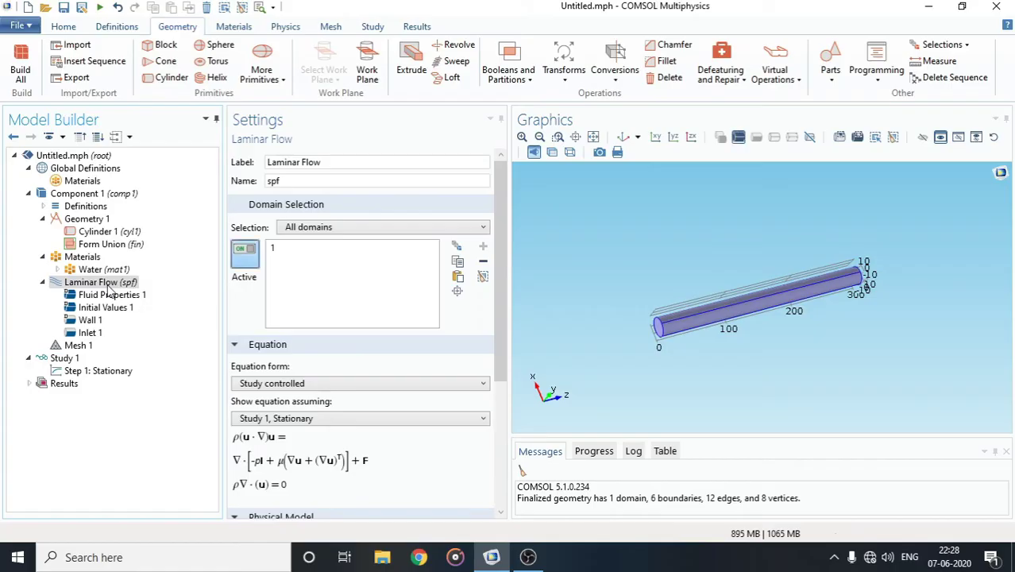
right_click(109, 291)
left_click(146, 104)
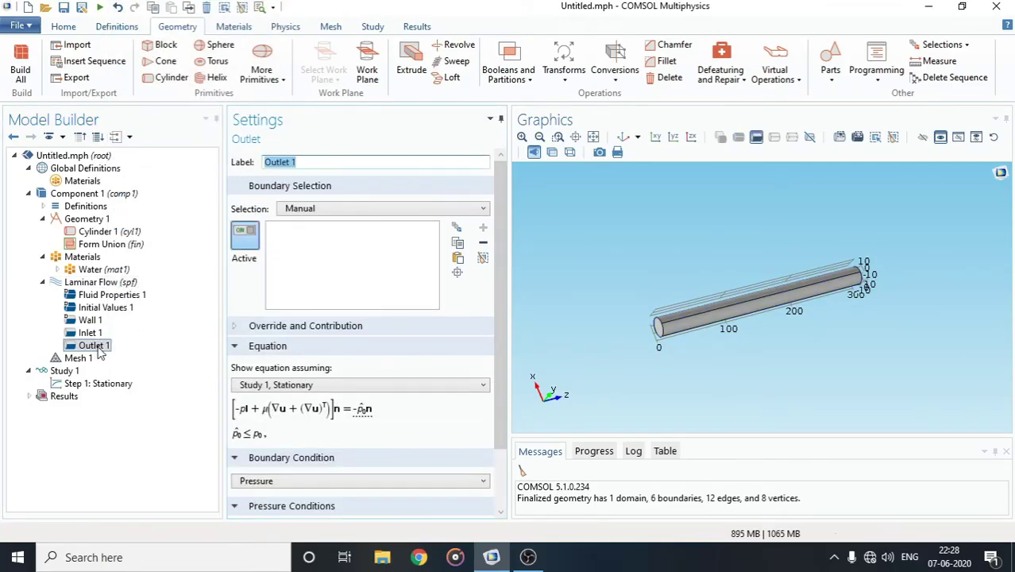
Assign the pipe's circular end face at 0 mm to the inlet and set its boundary condition to Laminar inflow
left_click(88, 333)
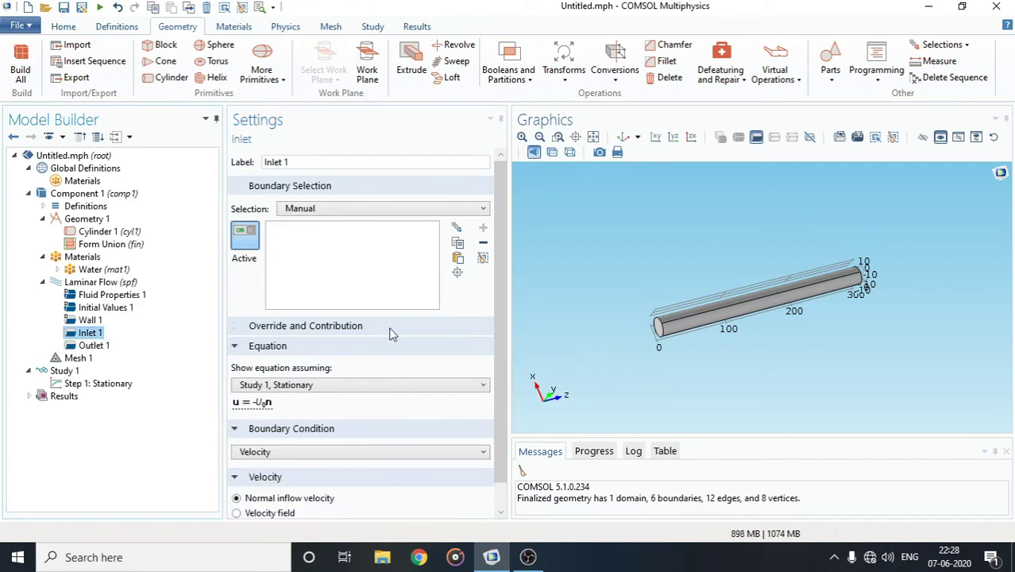
scroll(403, 348, "down", 1)
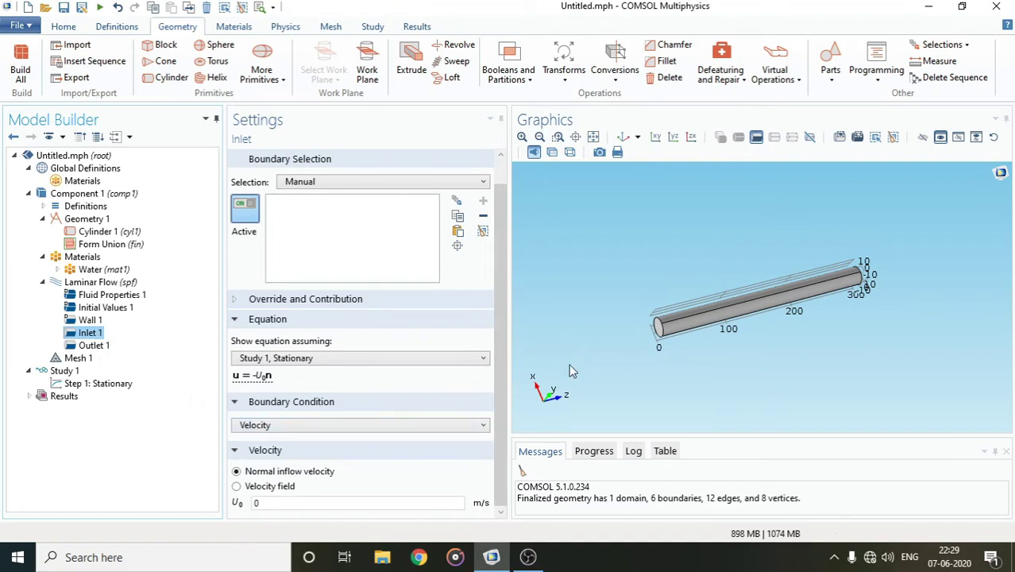
left_click_drag(575, 355, 628, 343)
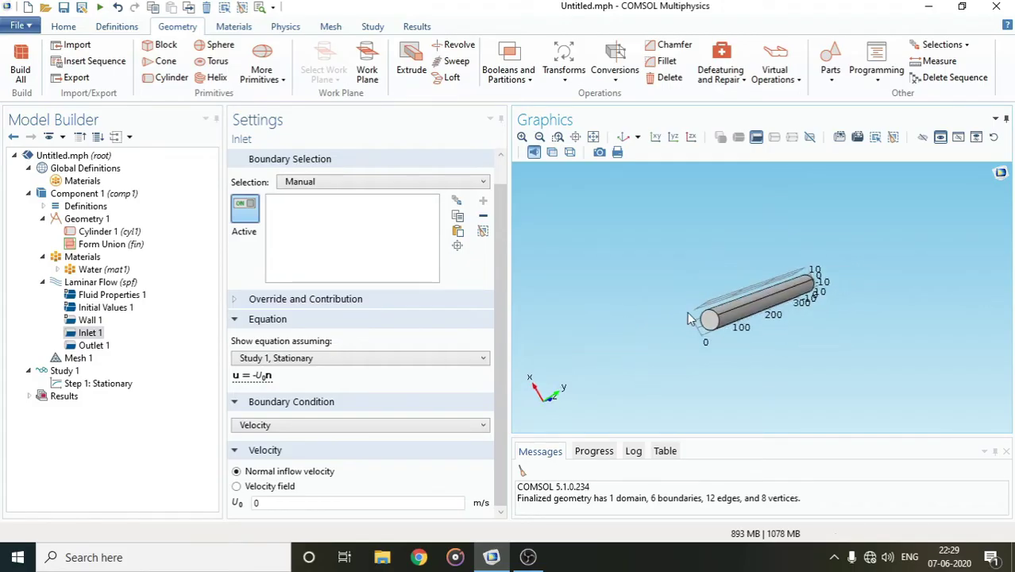
left_click(712, 321)
left_click(441, 429)
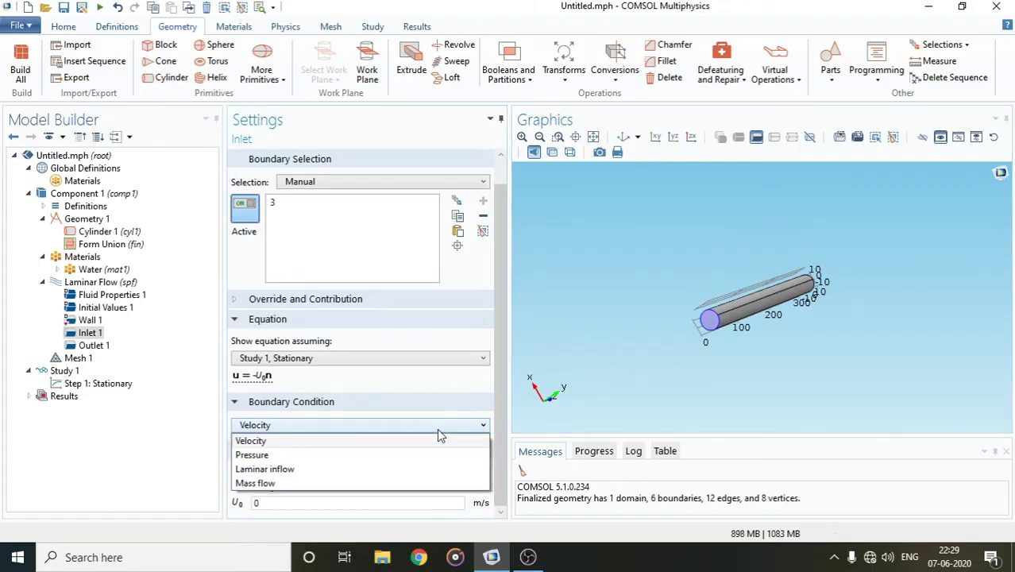
left_click(288, 470)
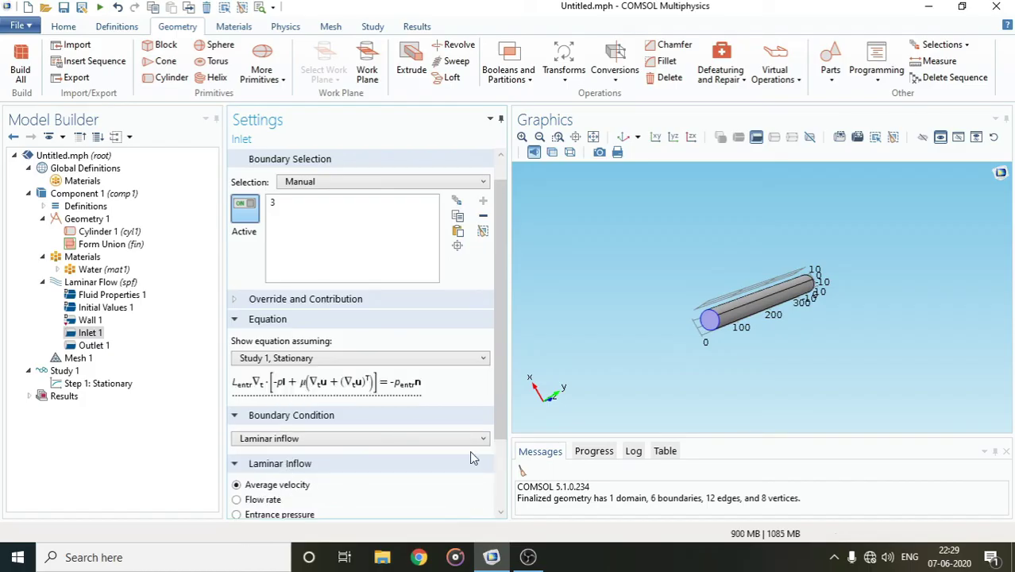
Set the inlet's average velocity to 0.05 m/s
scroll(469, 450, "down", 3)
scroll(487, 469, "down", 1)
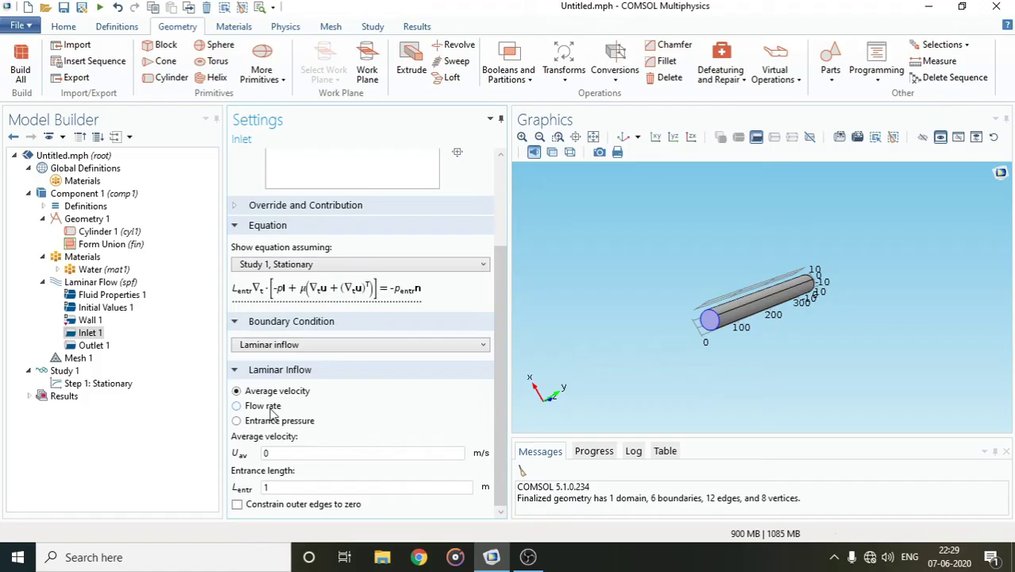
left_click(272, 454)
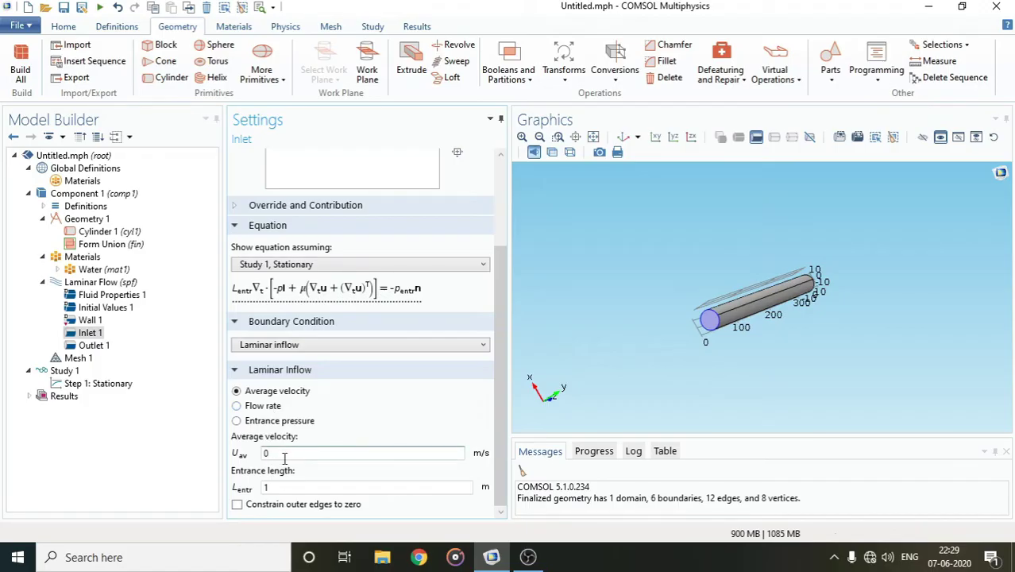
type("05")
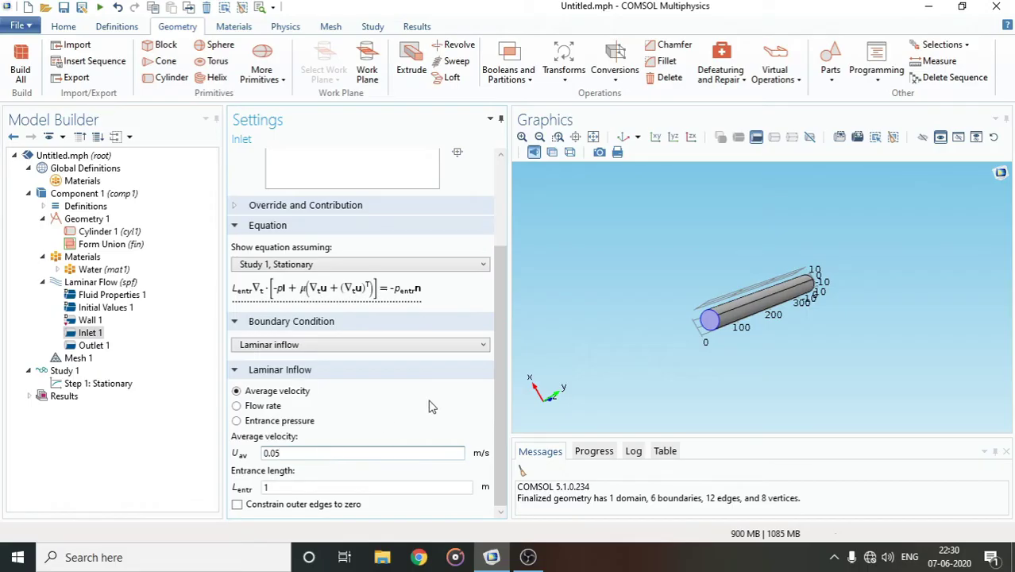
Assign the pipe's circular end face at 300 mm to the outlet and check the wall condition's boundaries
left_click(86, 346)
left_click_drag(645, 310, 465, 356)
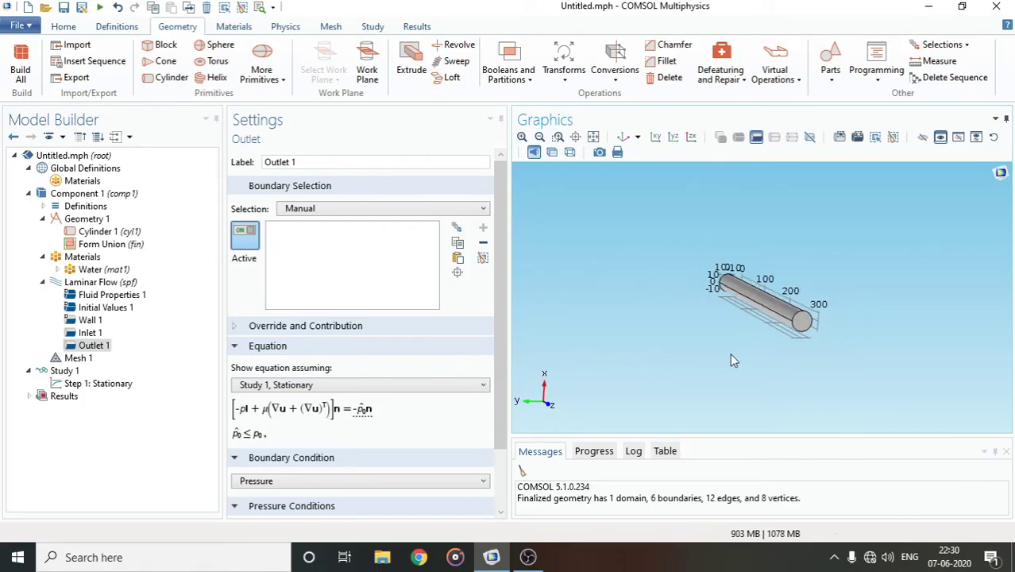
left_click_drag(723, 354, 704, 354)
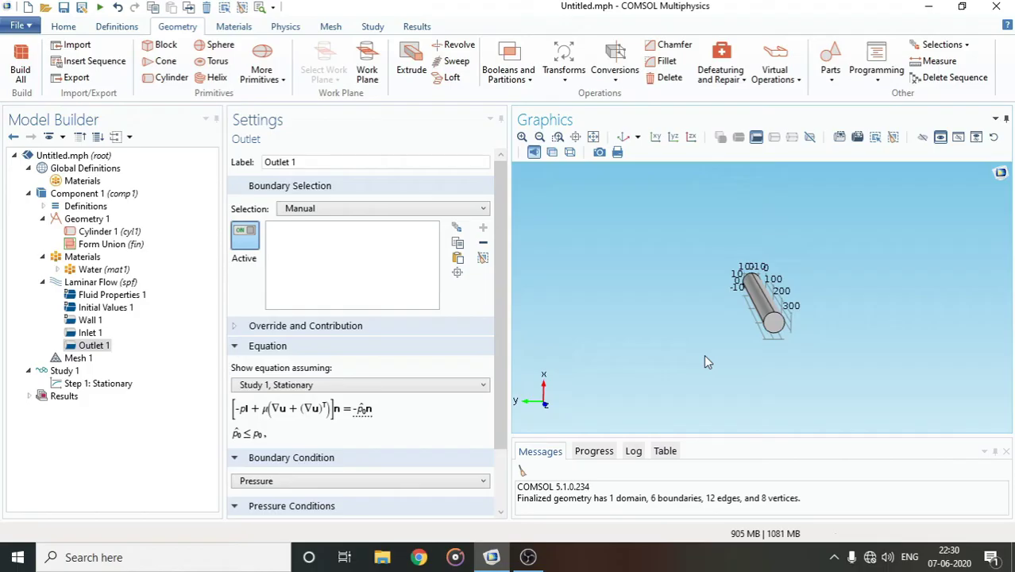
left_click(775, 326)
left_click(91, 320)
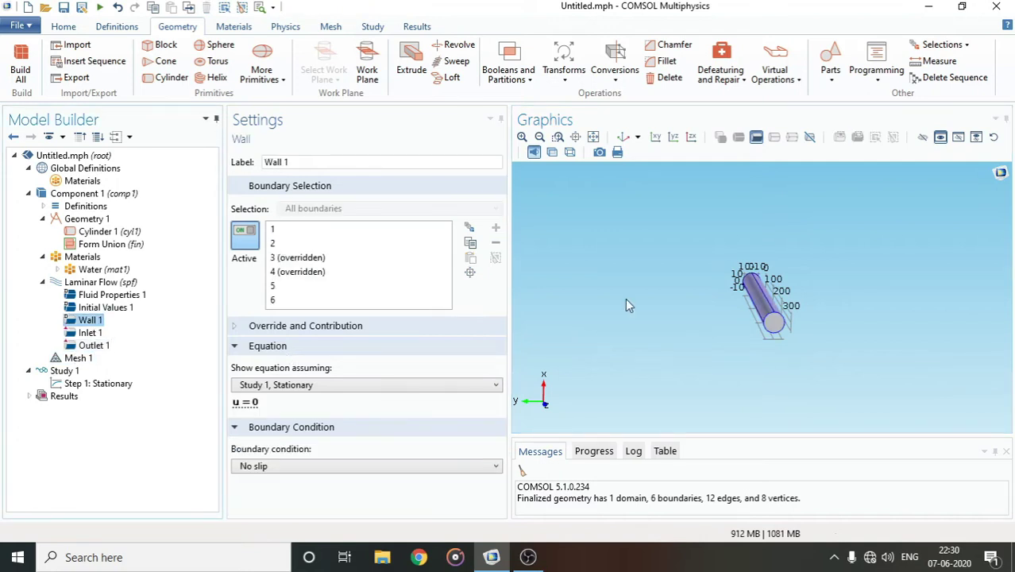
left_click_drag(611, 297, 867, 302)
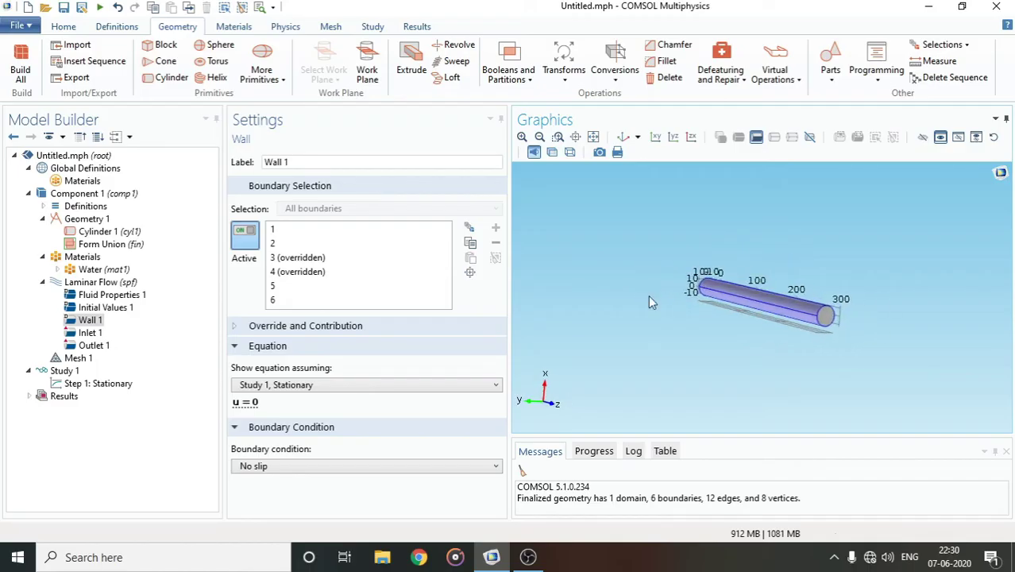
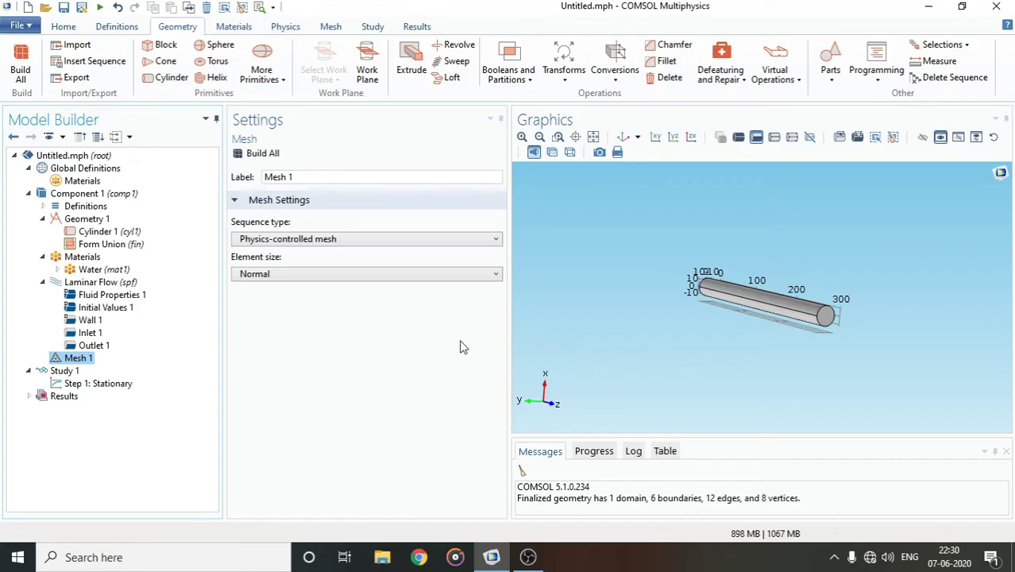
Build the physics-controlled mesh with Normal element size and inspect it closely at the pipe's inlet end
left_click_drag(621, 287, 742, 412)
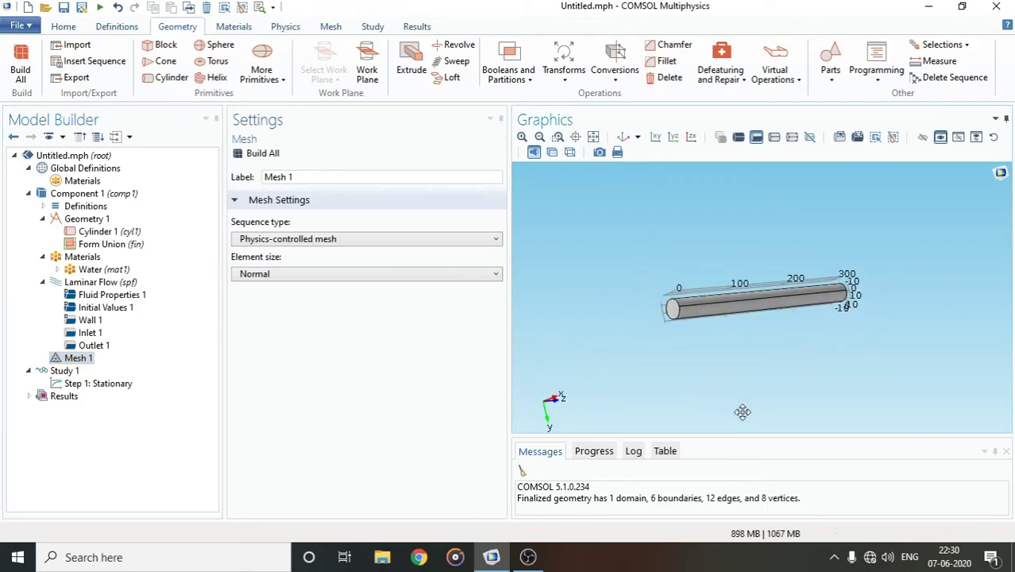
left_click(595, 137)
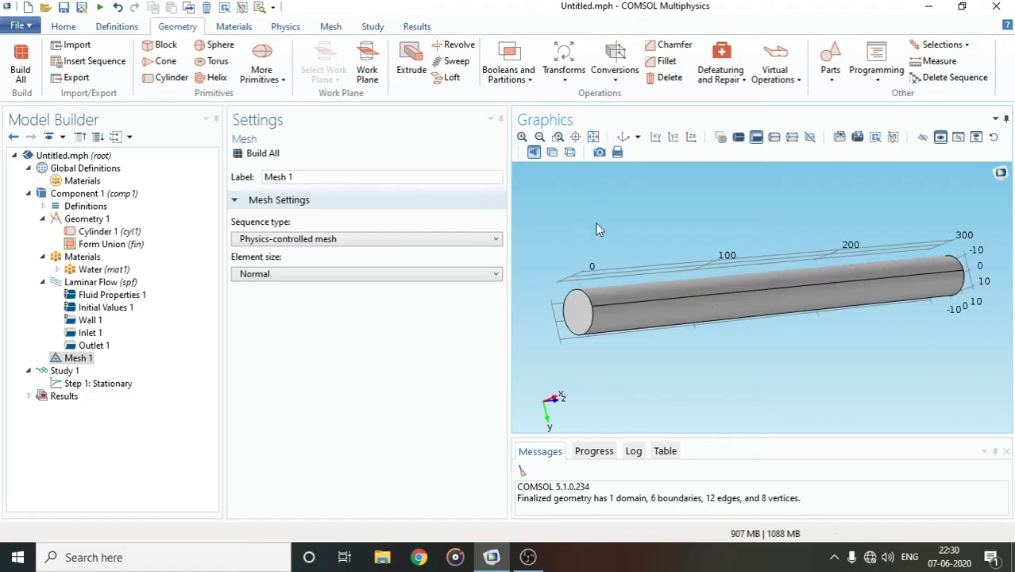
left_click(370, 276)
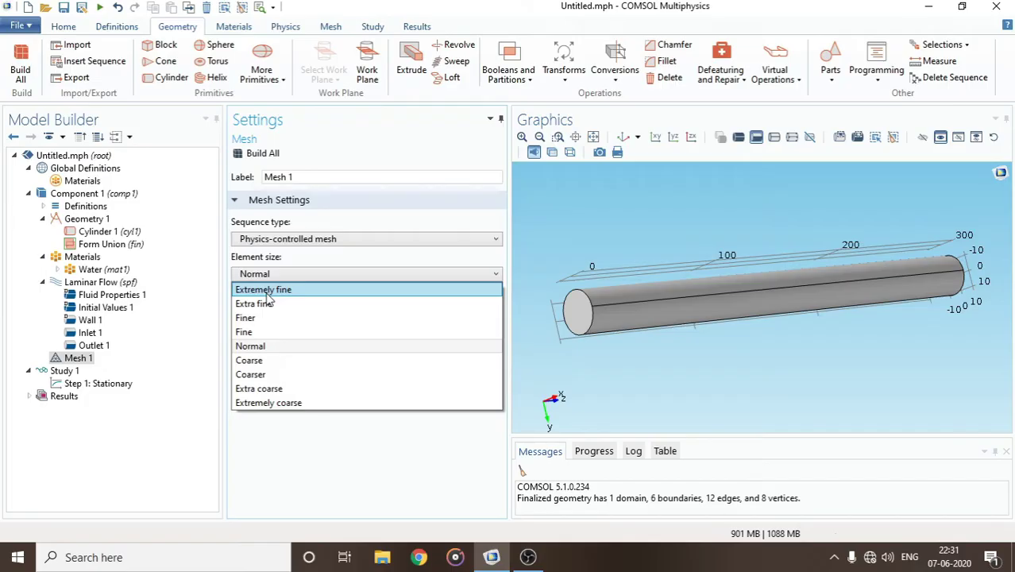
left_click(264, 349)
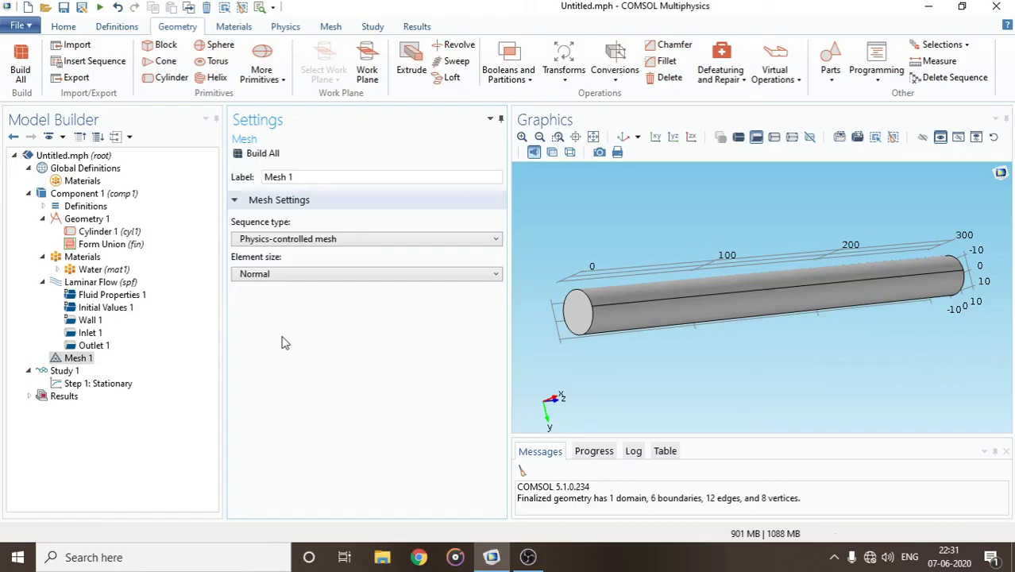
left_click(270, 161)
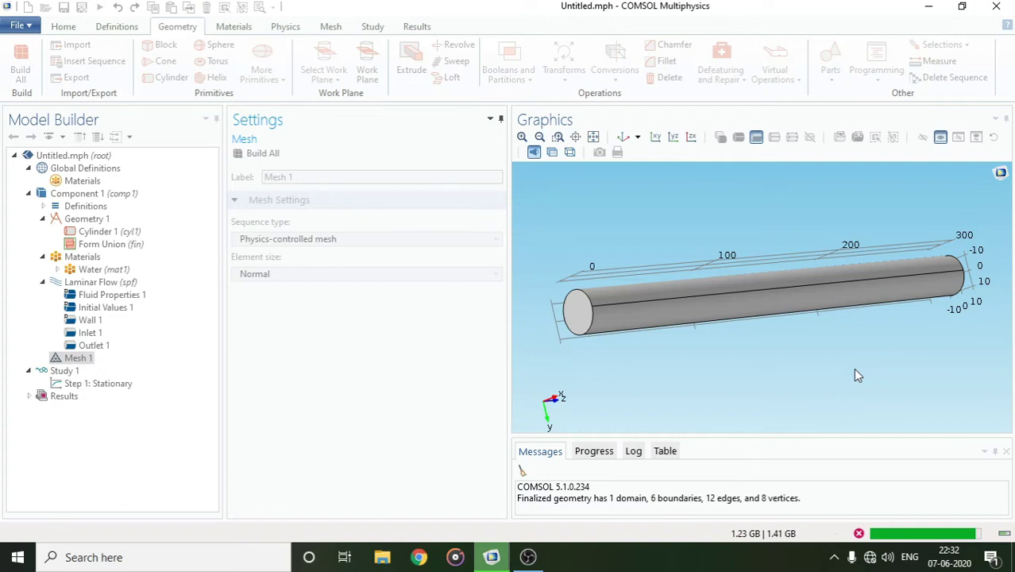
left_click(558, 139)
left_click_drag(531, 251, 699, 395)
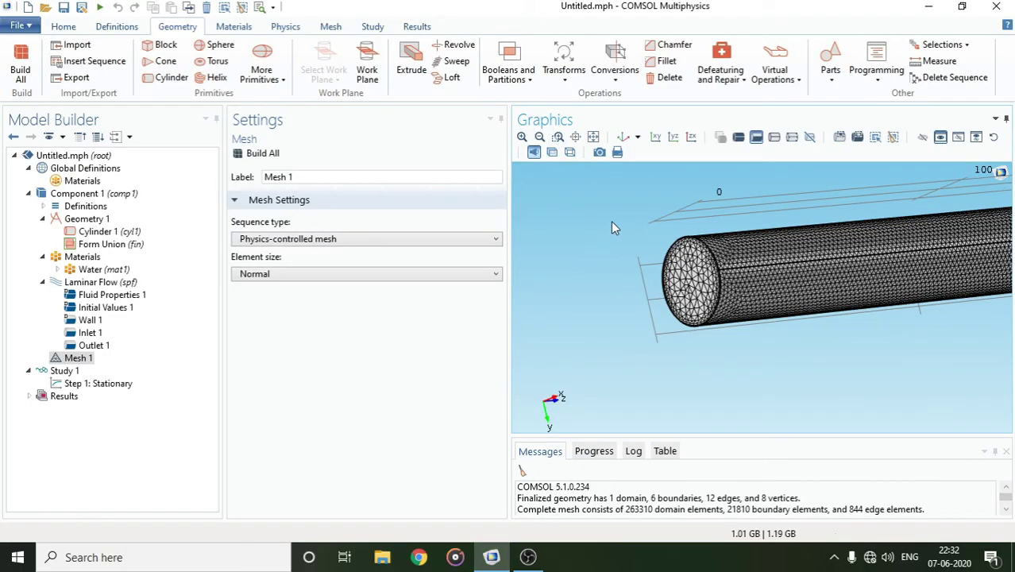
left_click(558, 140)
left_click_drag(604, 196, 805, 378)
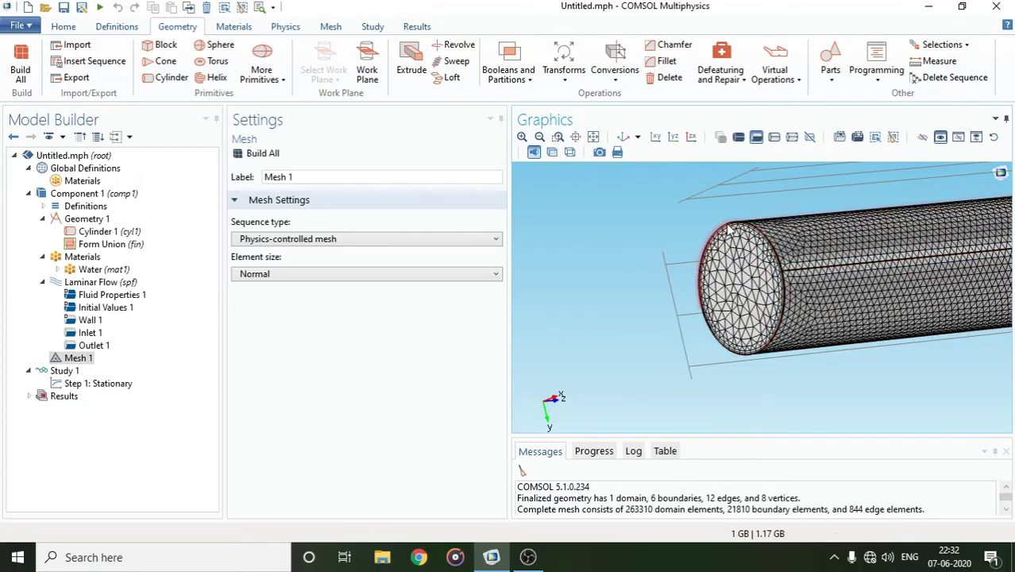
left_click(592, 138)
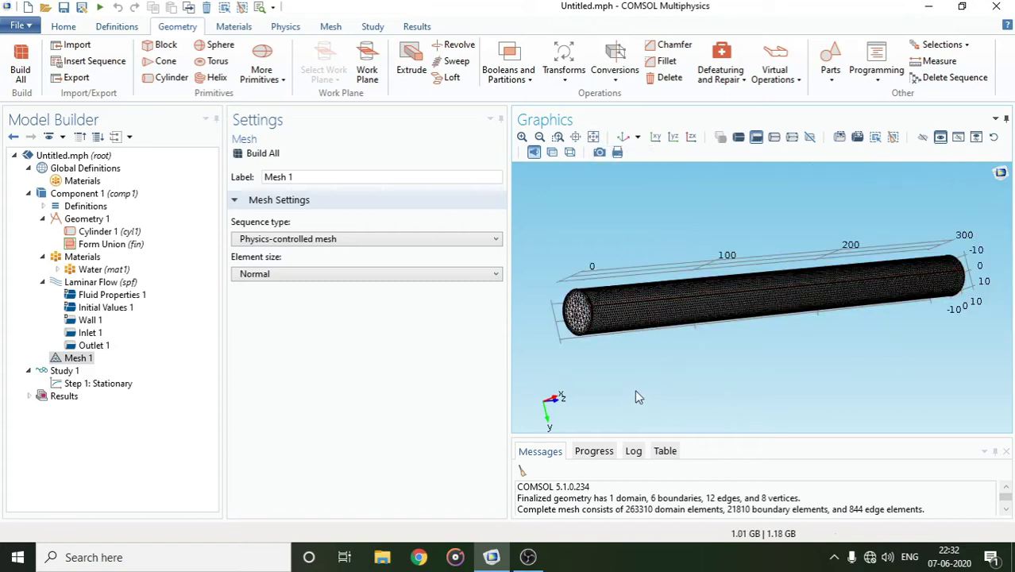
Compute Study 1 and check the solver's progress, log and messages while it runs
left_click(55, 372)
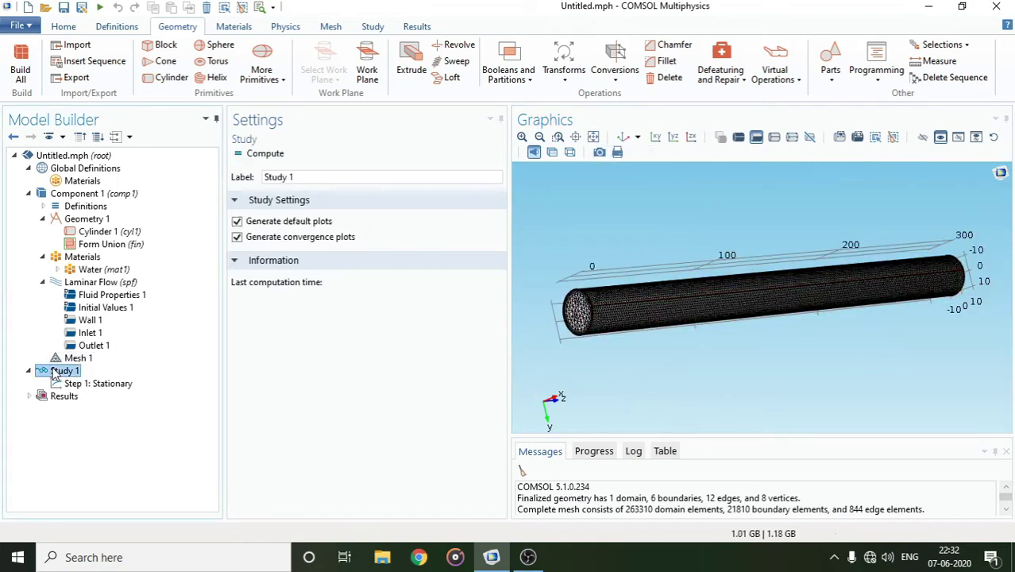
left_click(265, 154)
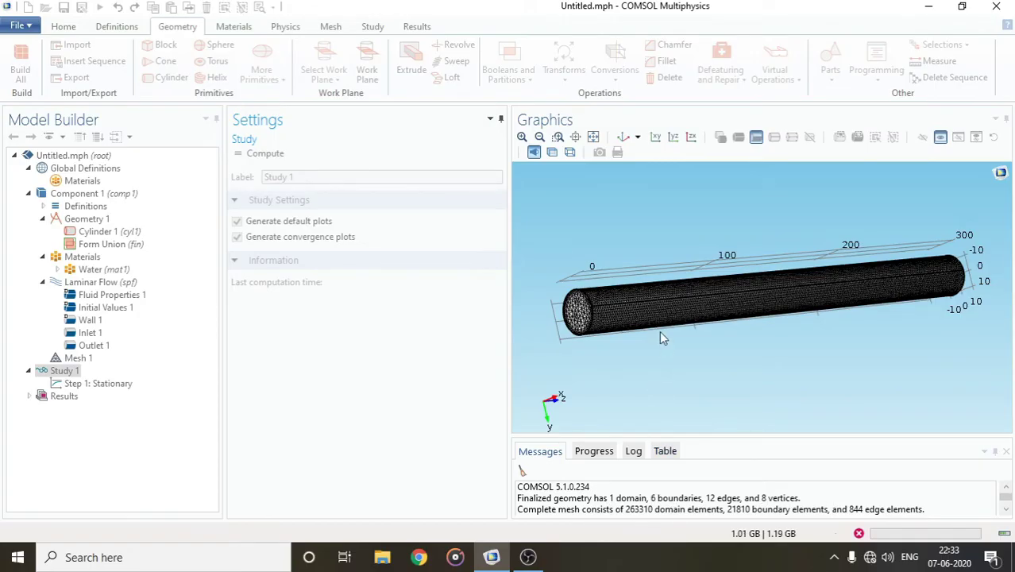
left_click(592, 451)
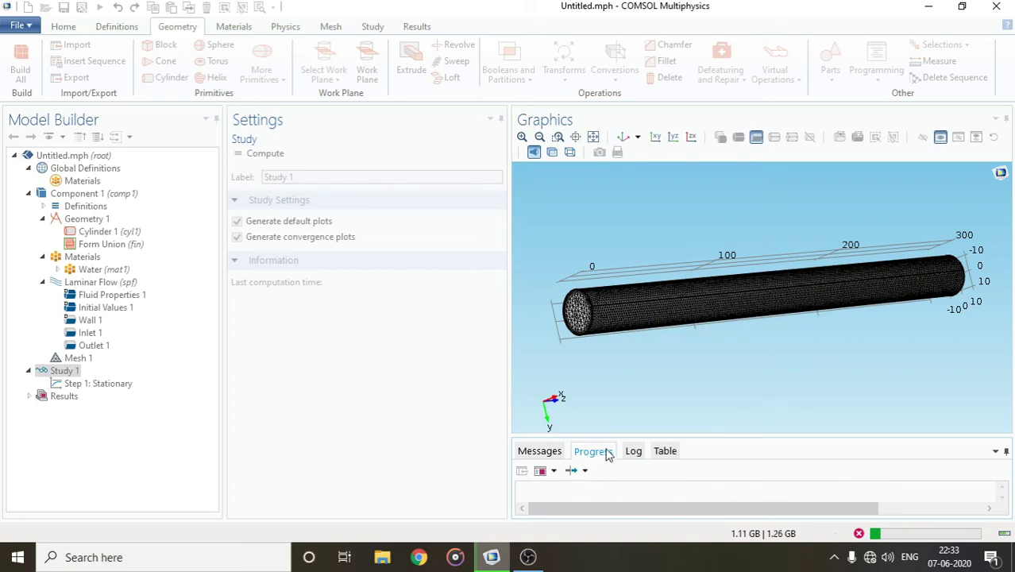
left_click(632, 452)
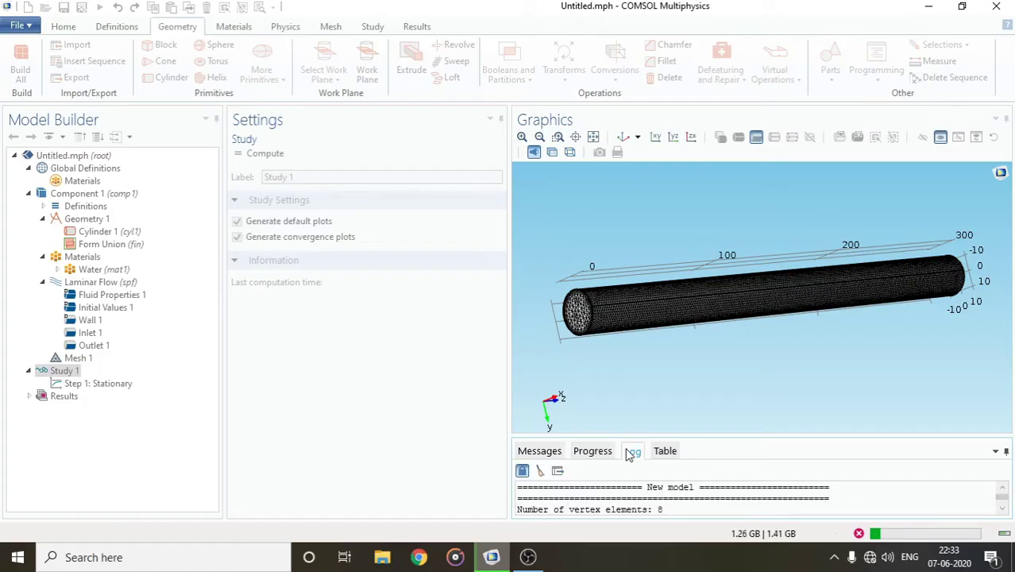
scroll(646, 483, "down", 1)
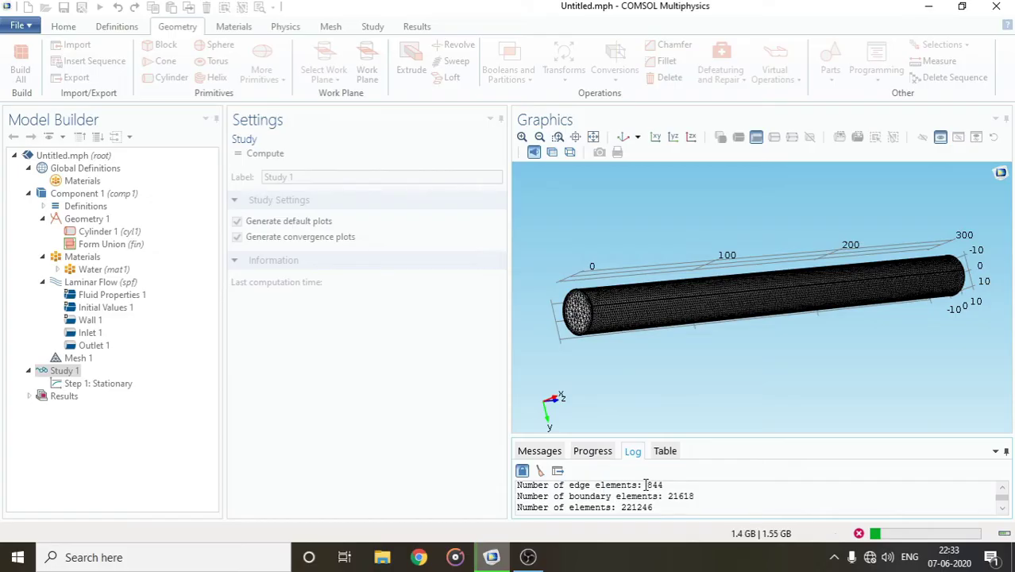
left_click(534, 453)
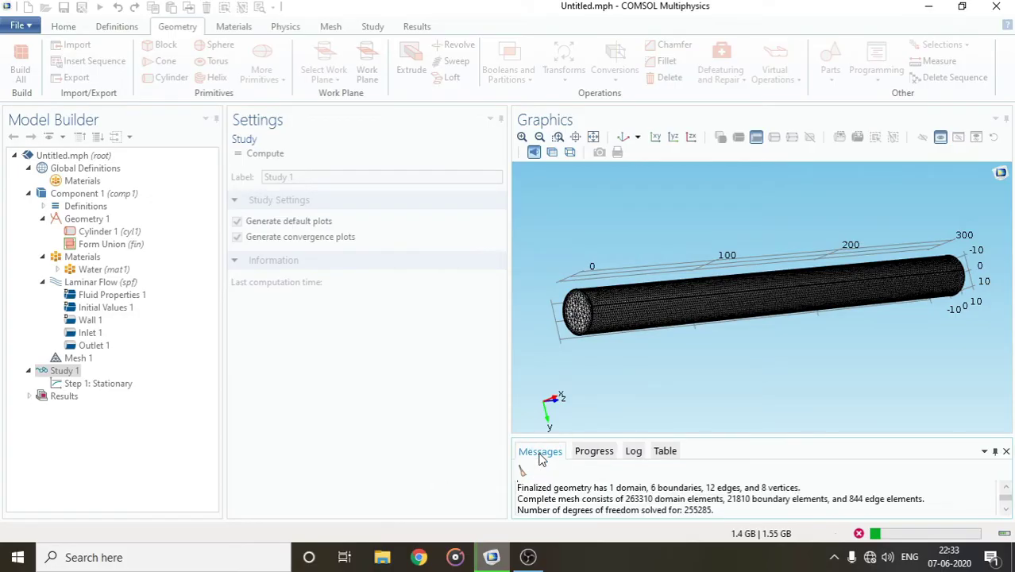
scroll(766, 507, "down", 1)
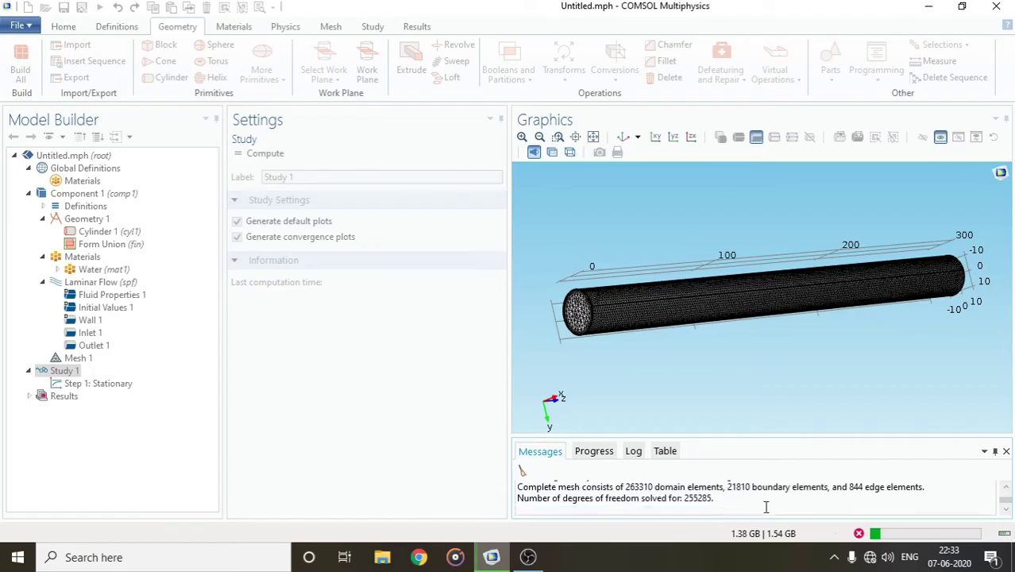
scroll(592, 501, "up", 2)
scroll(580, 501, "down", 2)
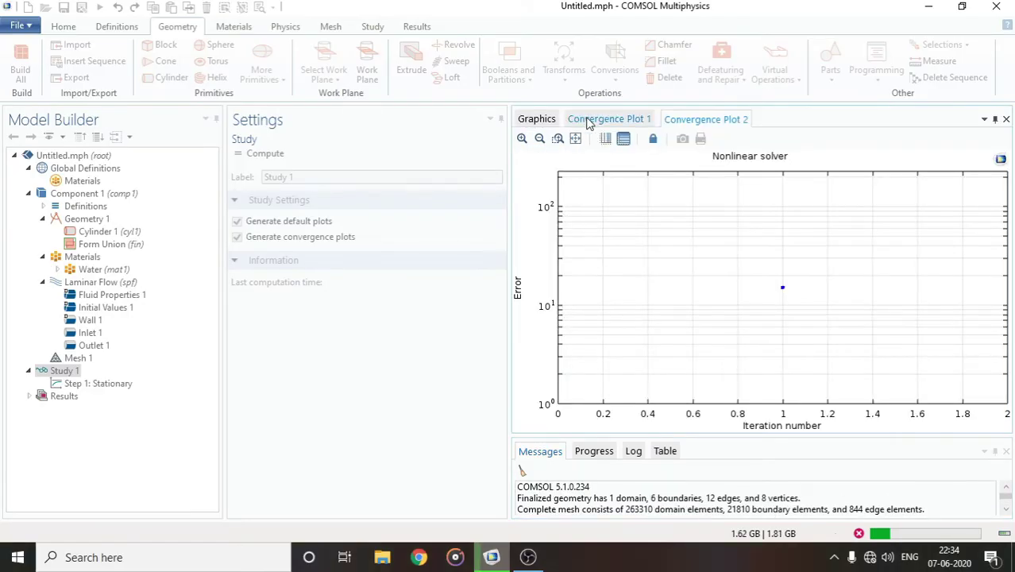
Compare the convergence plots of the GMRES and nonlinear solvers during the computation
left_click(591, 122)
left_click(670, 118)
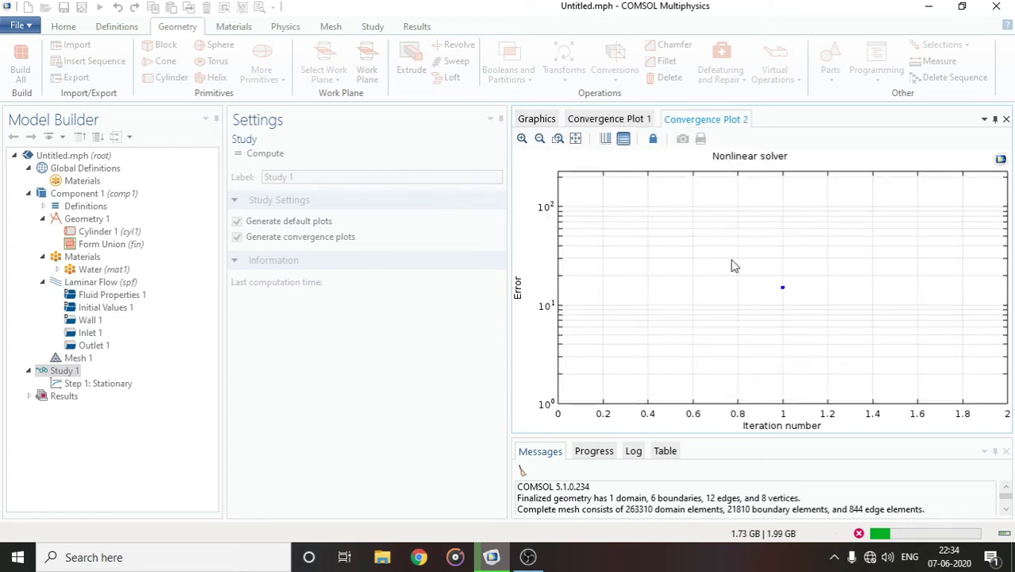
left_click(616, 126)
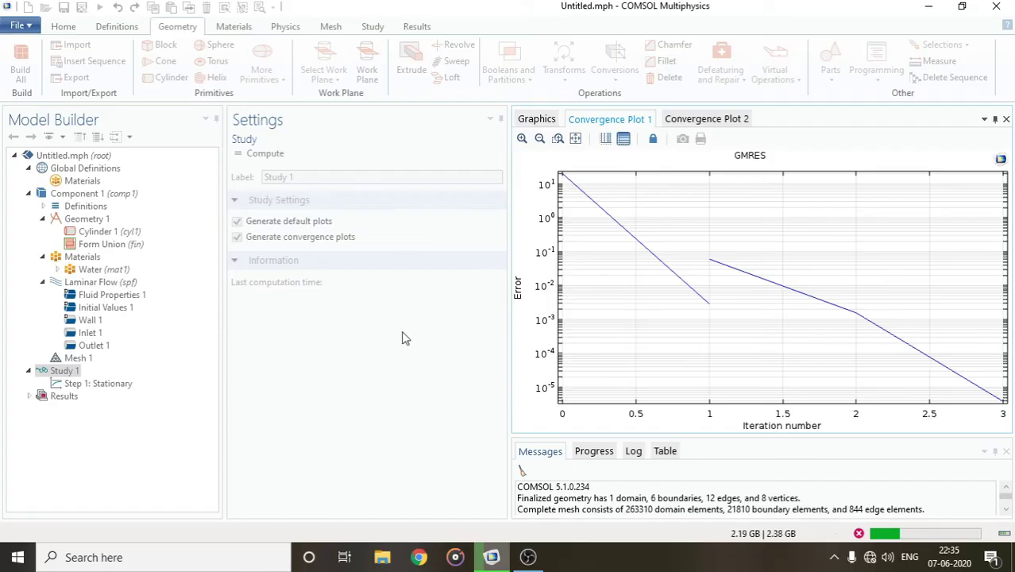
left_click(693, 121)
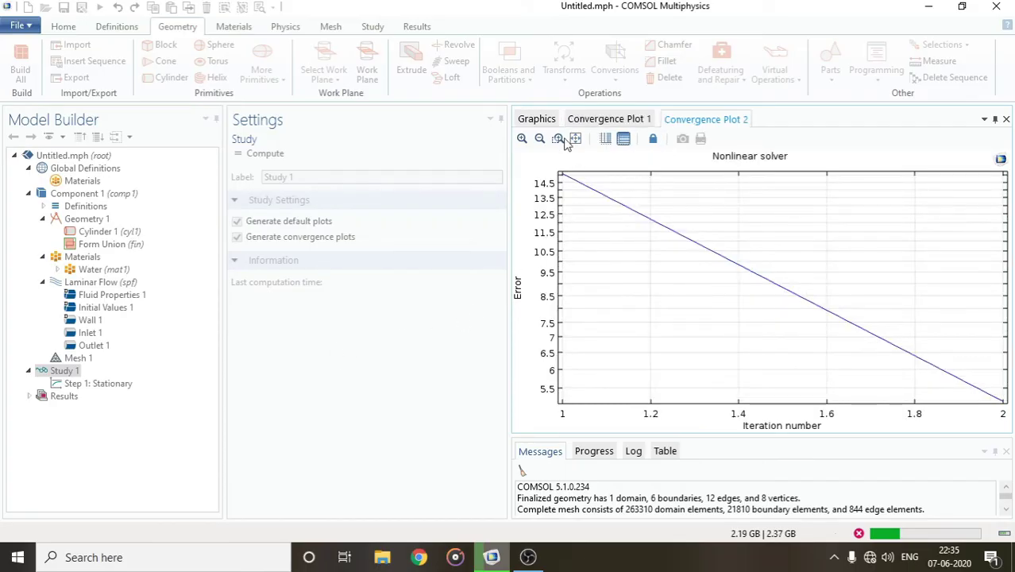
Inspect the velocity magnitude slice plot along the pipe from several angles
left_click(539, 121)
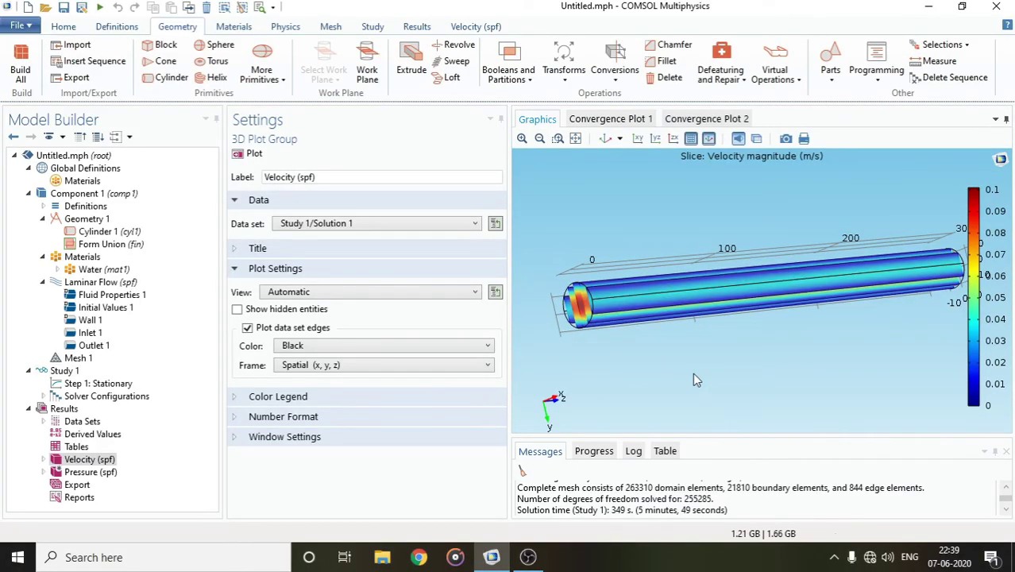
left_click_drag(693, 380, 654, 370)
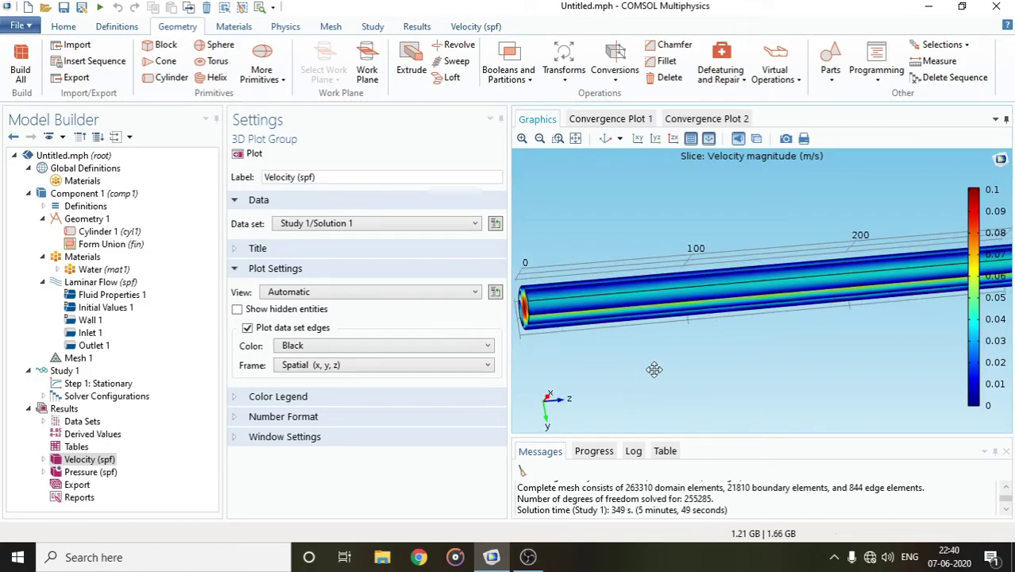
left_click(576, 140)
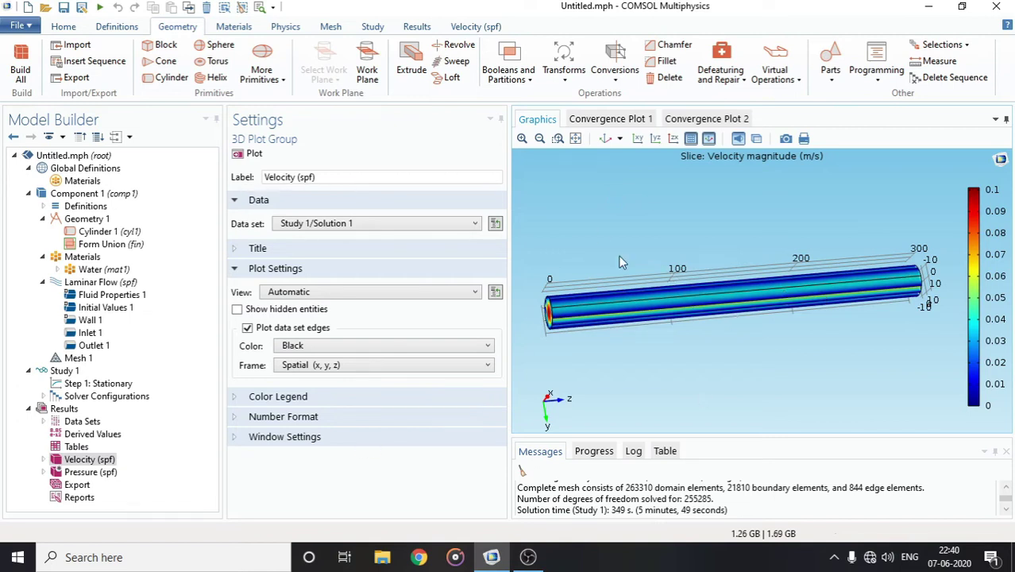
left_click_drag(586, 253, 739, 306)
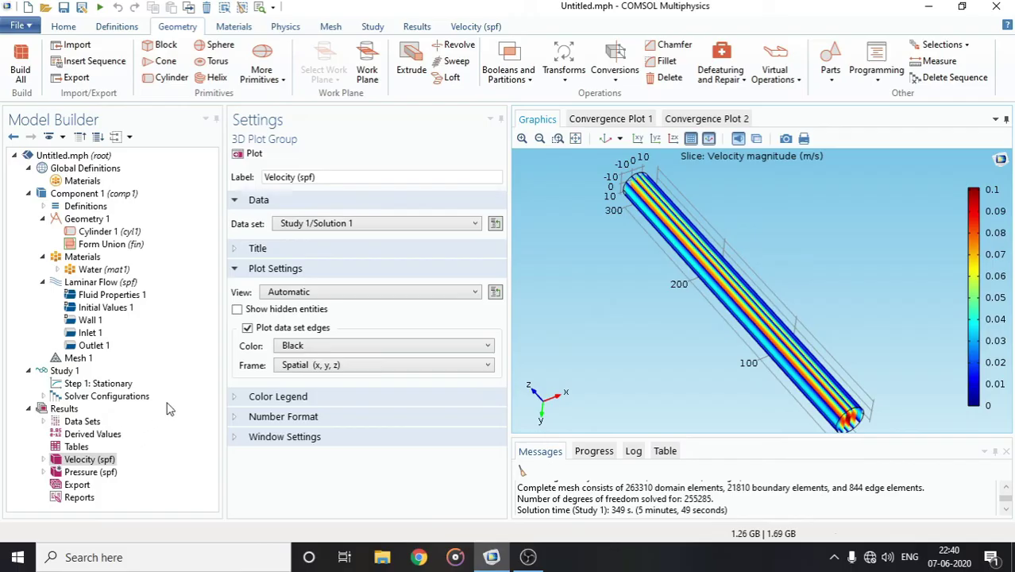
Reduce the velocity plot's Slice 1 to 1 yz-plane, enable interactive positioning and update the plot
left_click(44, 460)
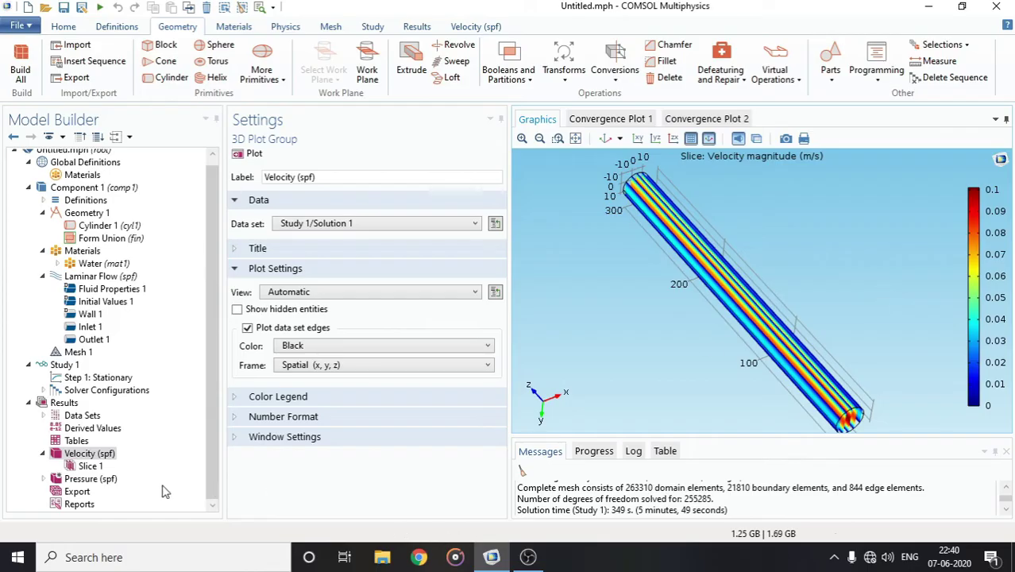
left_click(83, 468)
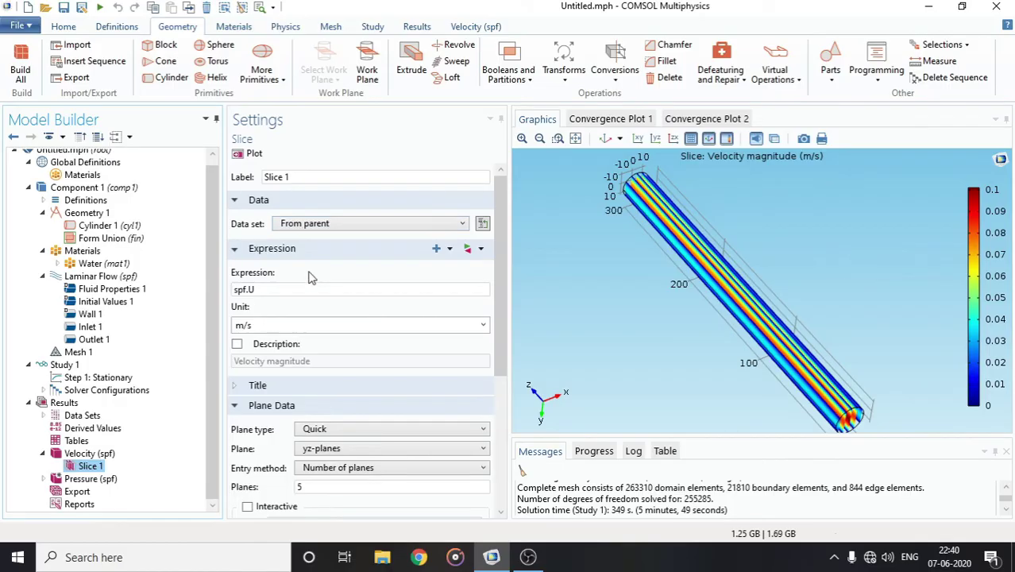
scroll(318, 276, "down", 1)
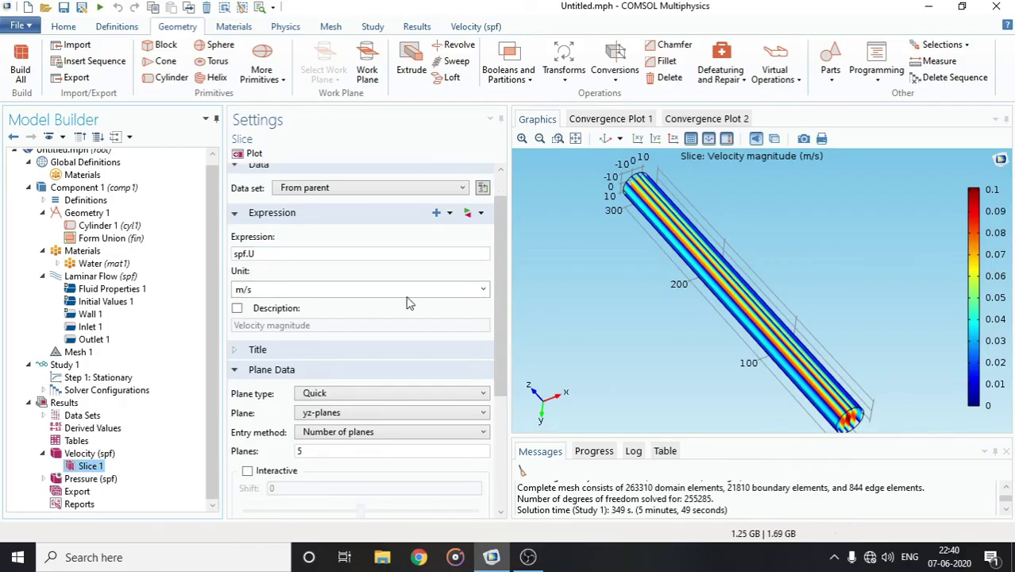
scroll(342, 314, "down", 3)
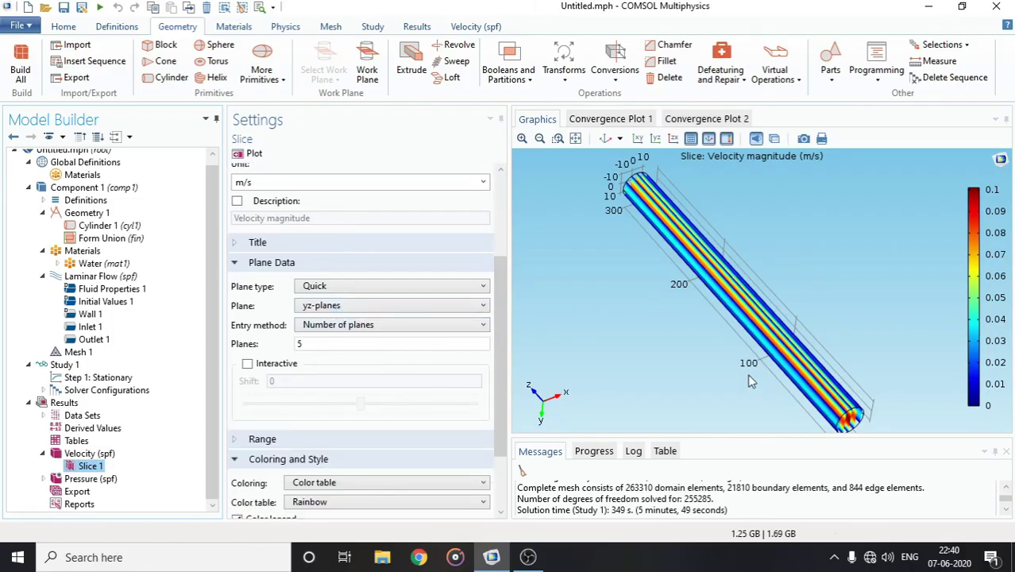
left_click_drag(745, 377, 672, 343)
scroll(712, 349, "down", 2)
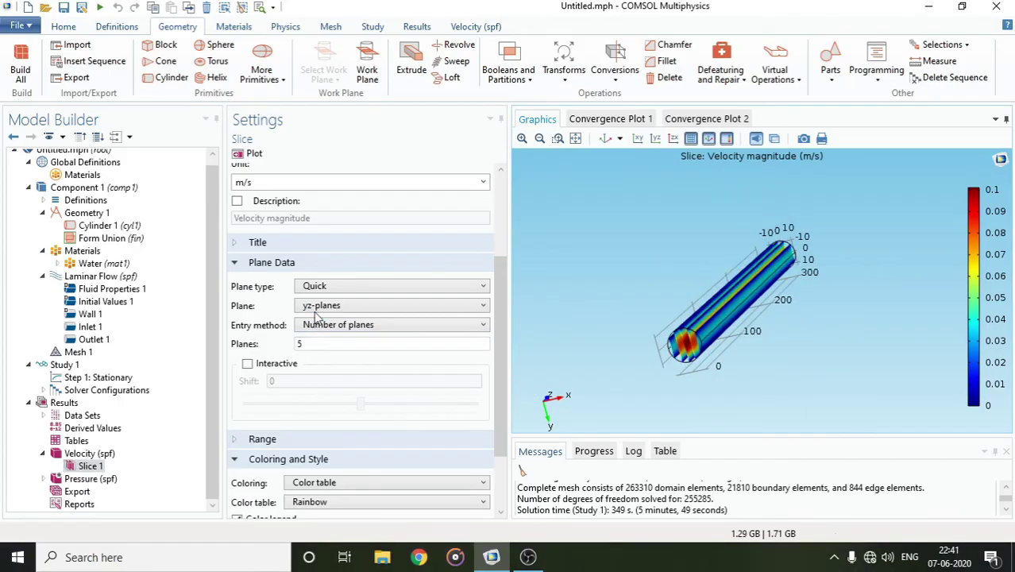
double_click(318, 341)
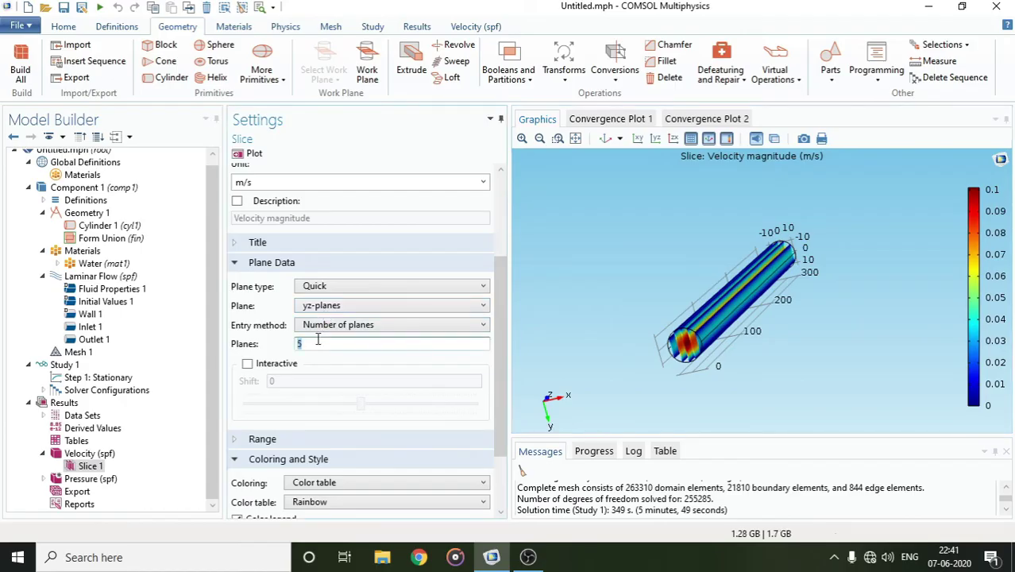
type("1")
left_click(247, 365)
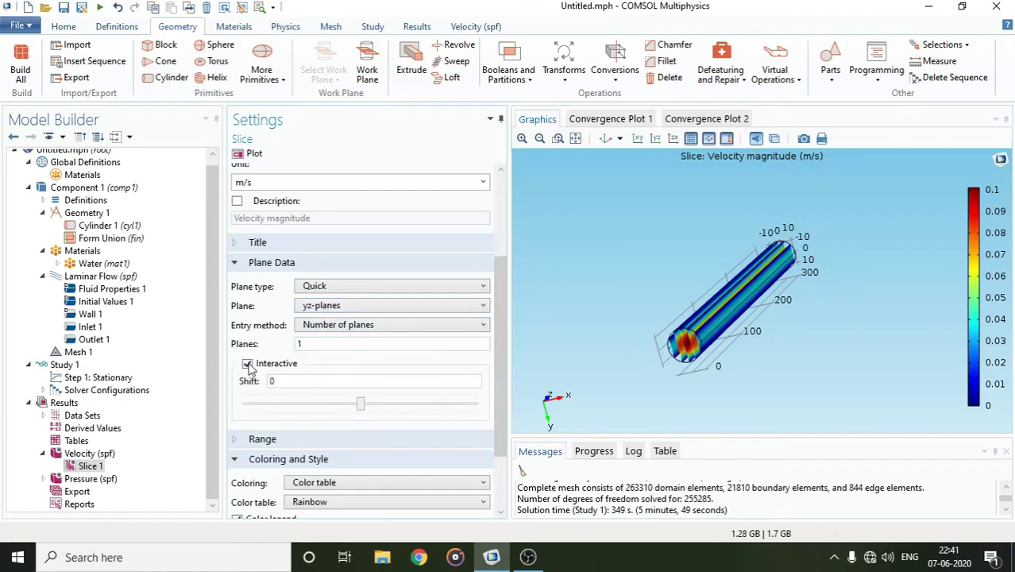
left_click(253, 154)
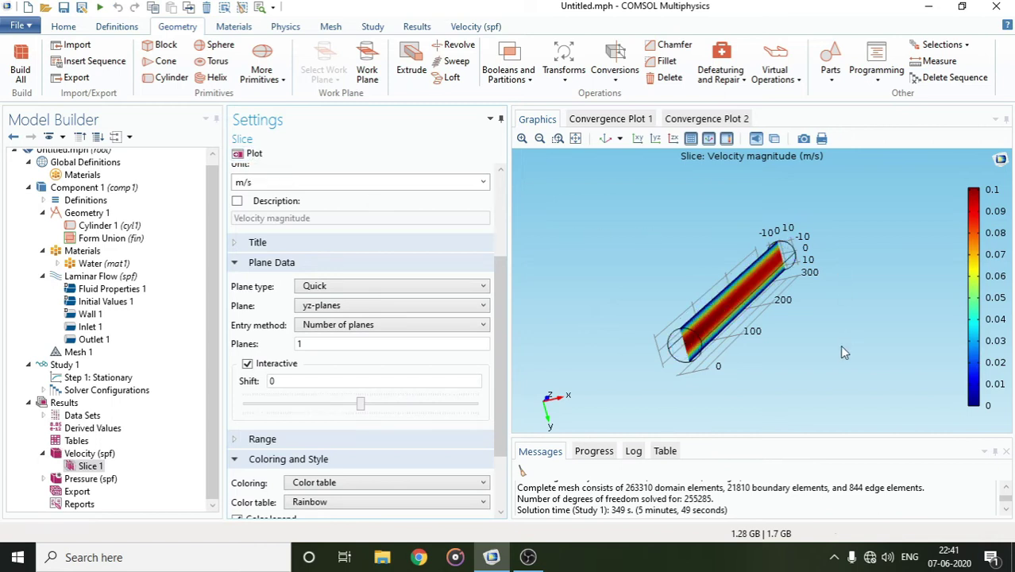
Examine the velocity distribution on the single slice plane along the pipe and close up at its 0 mm end
left_click_drag(844, 352, 817, 311)
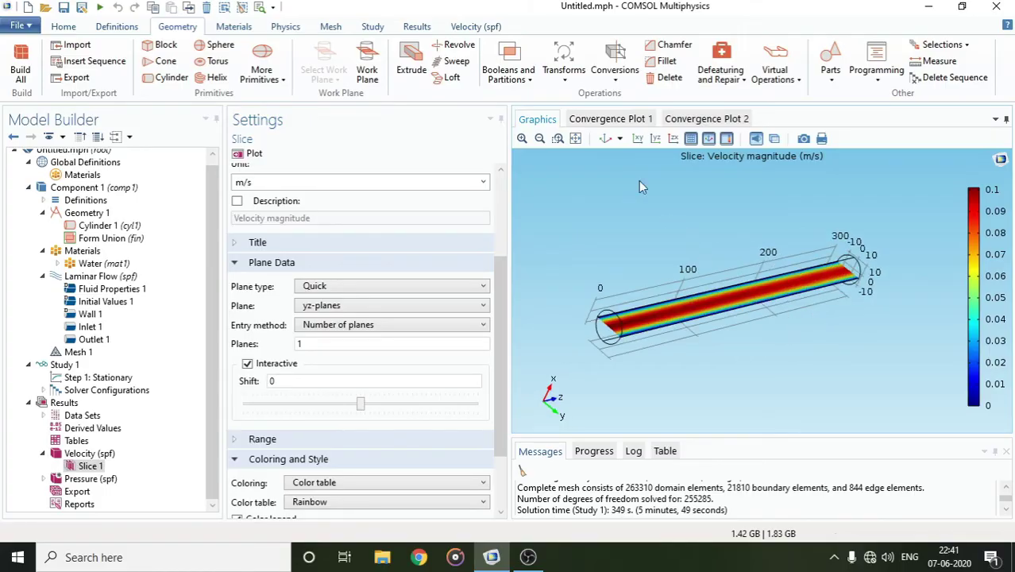
left_click(562, 138)
left_click_drag(576, 276, 695, 375)
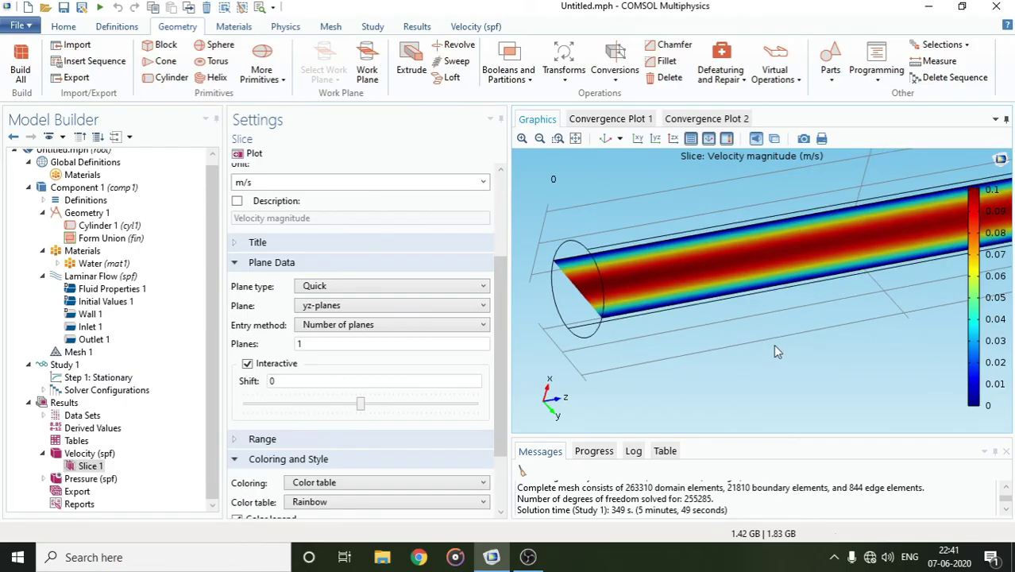
right_click_drag(845, 341, 766, 345)
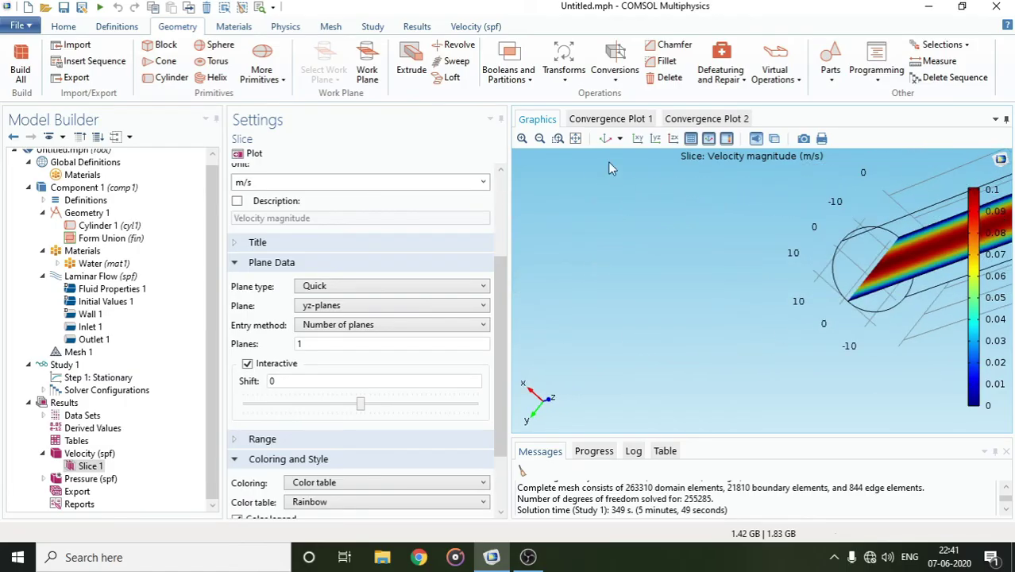
left_click(573, 143)
scroll(663, 212, "up", 5)
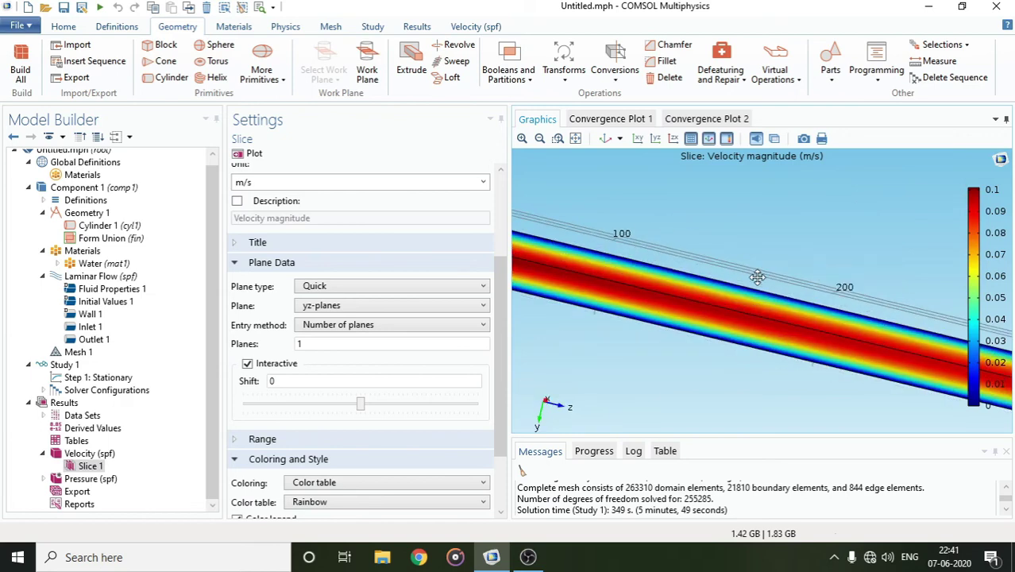
left_click(577, 139)
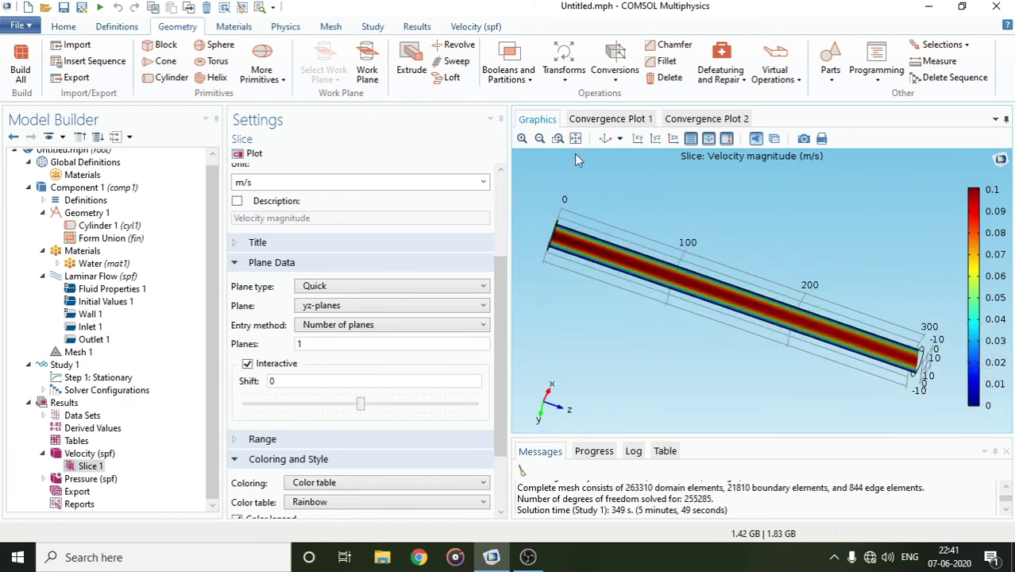
left_click_drag(736, 213, 783, 382)
left_click_drag(724, 326, 764, 351)
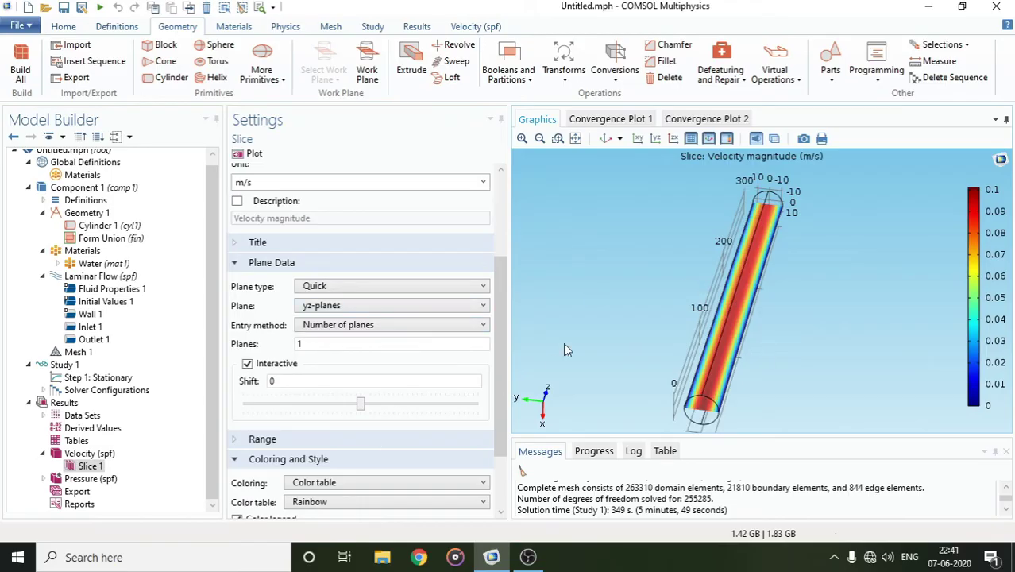
left_click_drag(651, 332, 626, 302)
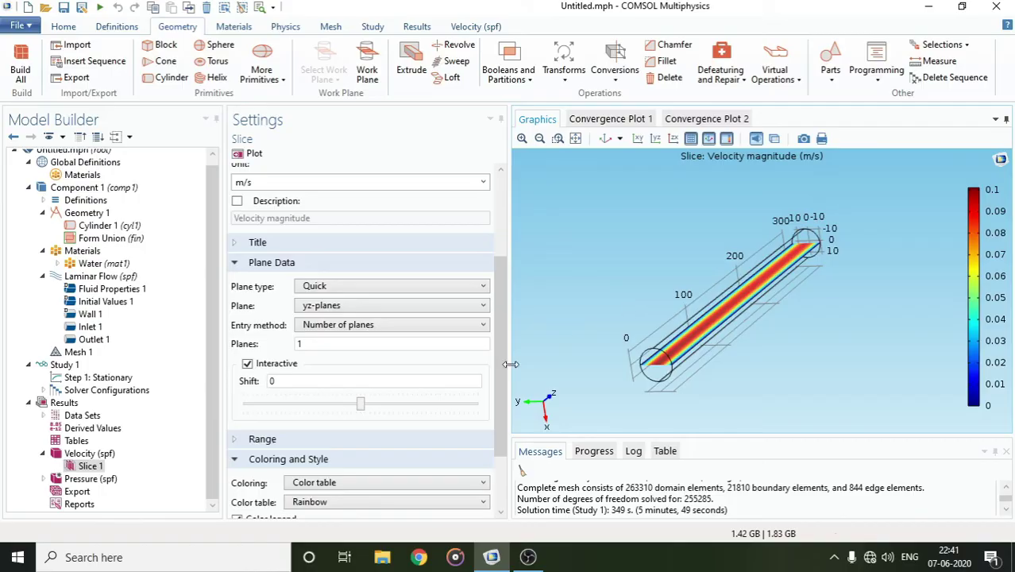
Shift the yz slice plane interactively by 0.0075 and examine the velocity distribution on it
left_click_drag(360, 410, 431, 405)
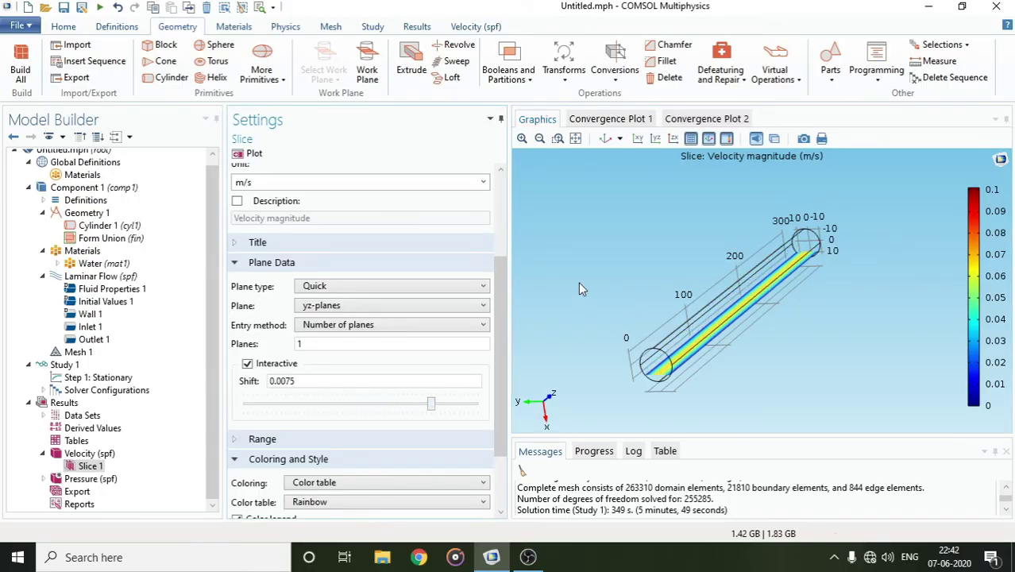
mouse_move(606, 295)
left_mouse_down()
mouse_move(628, 308)
mouse_move(609, 286)
left_mouse_up()
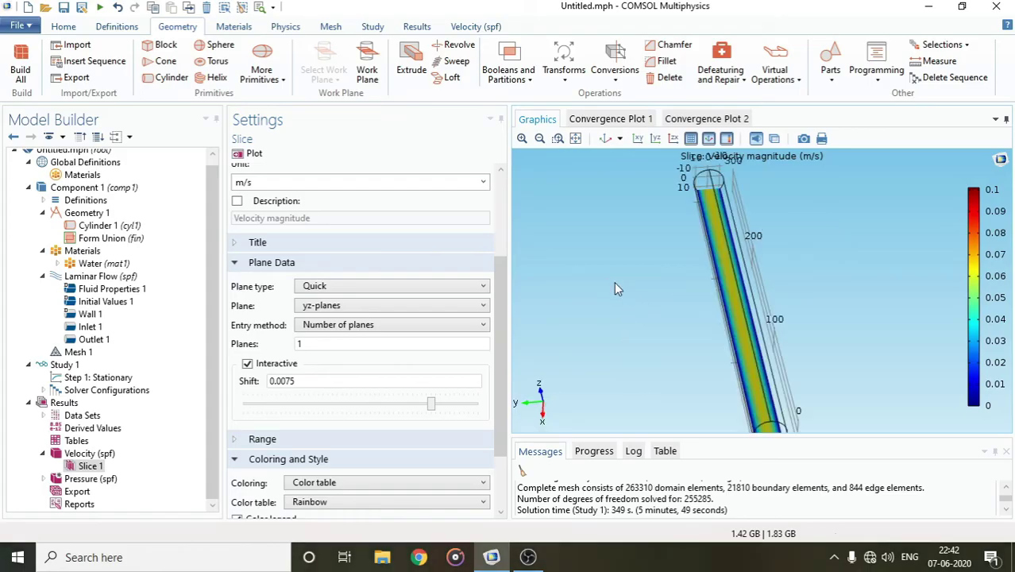
left_click_drag(694, 316, 674, 276)
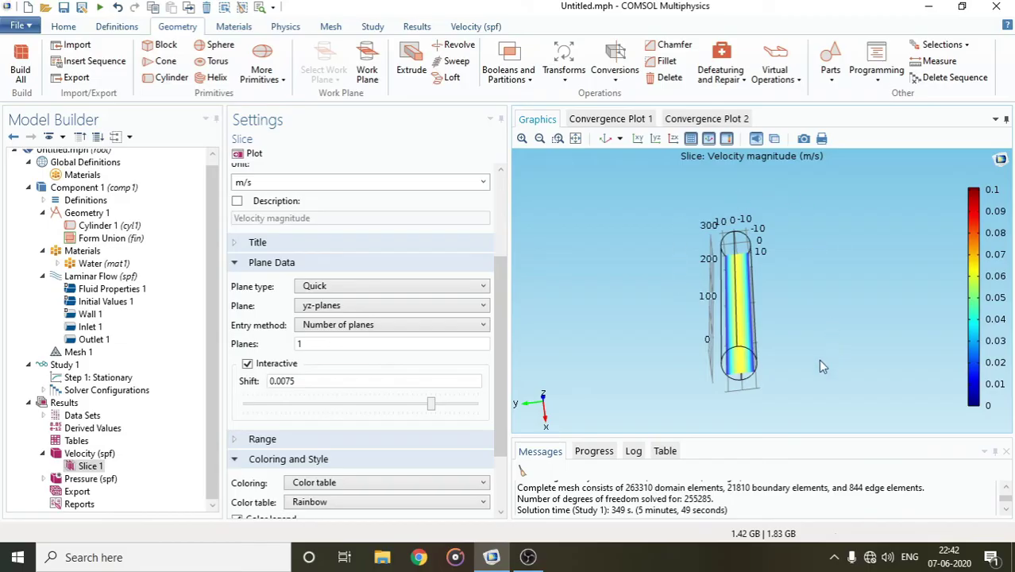
left_click_drag(823, 312, 793, 370)
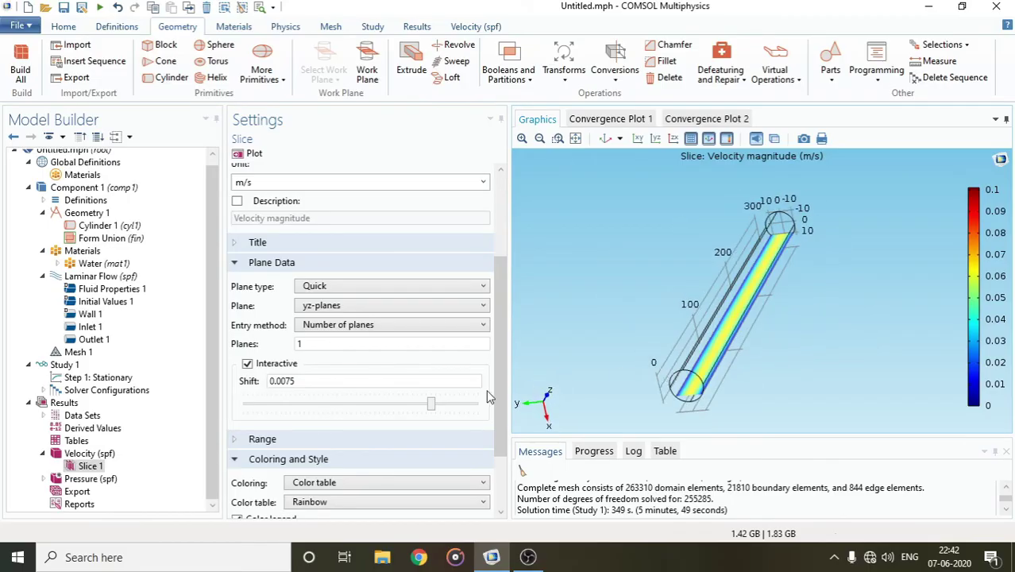
Reset the yz slice plane's interactive shift to 0 and examine the velocity distribution through the pipe's center
double_click(318, 381)
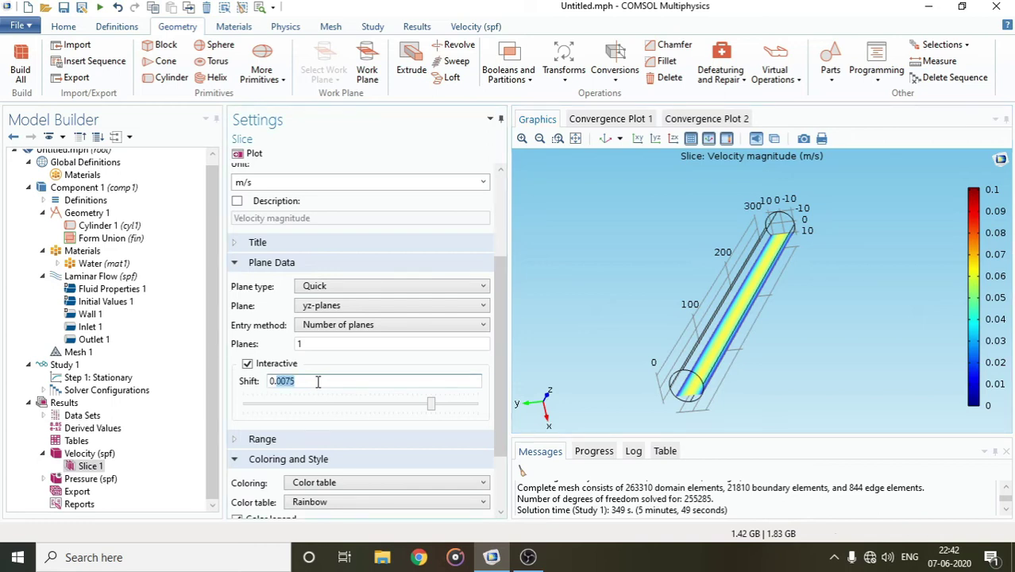
key("BackSpace")
left_click(429, 409)
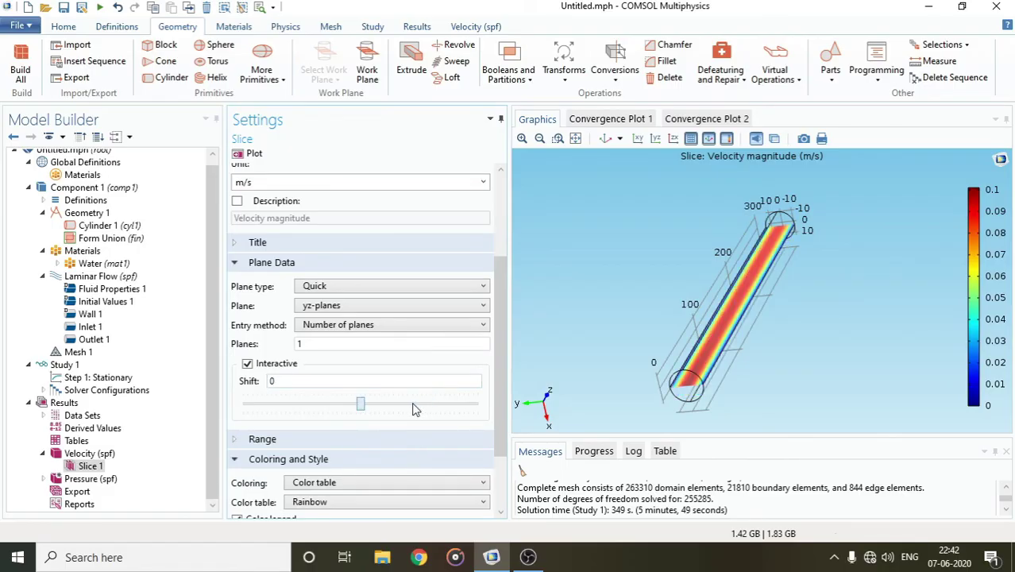
left_click_drag(414, 410, 357, 409)
left_click_drag(631, 247, 655, 260)
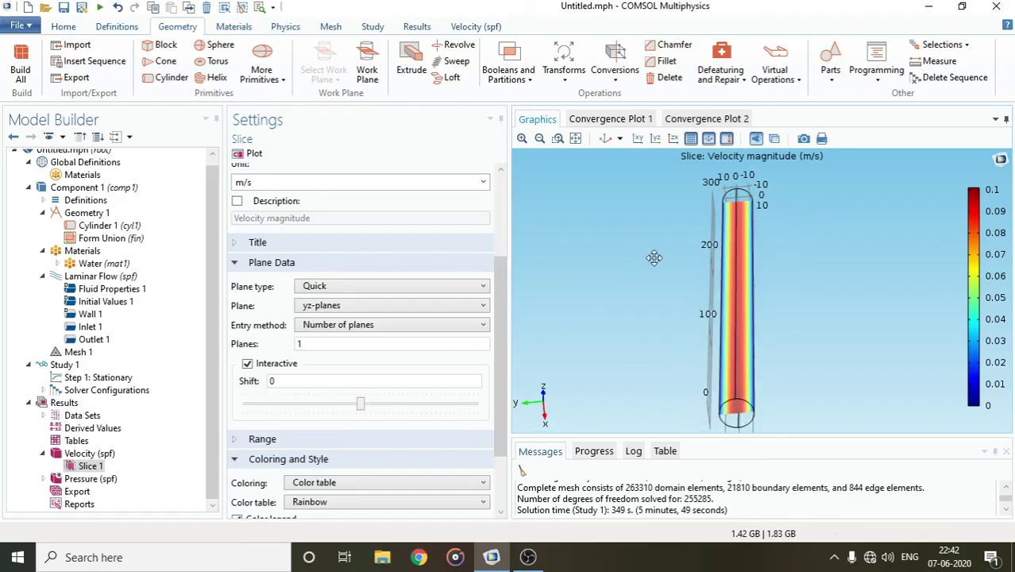
left_click_drag(819, 357, 770, 344)
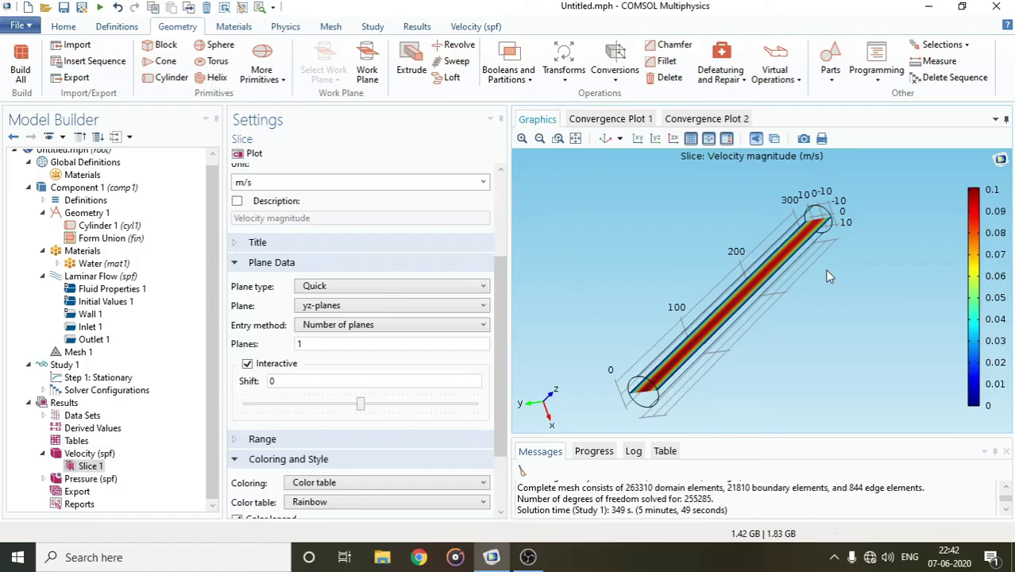
Try the Wave color table on the velocity slice, and switch the coloring back to Rainbow
scroll(472, 373, "down", 2)
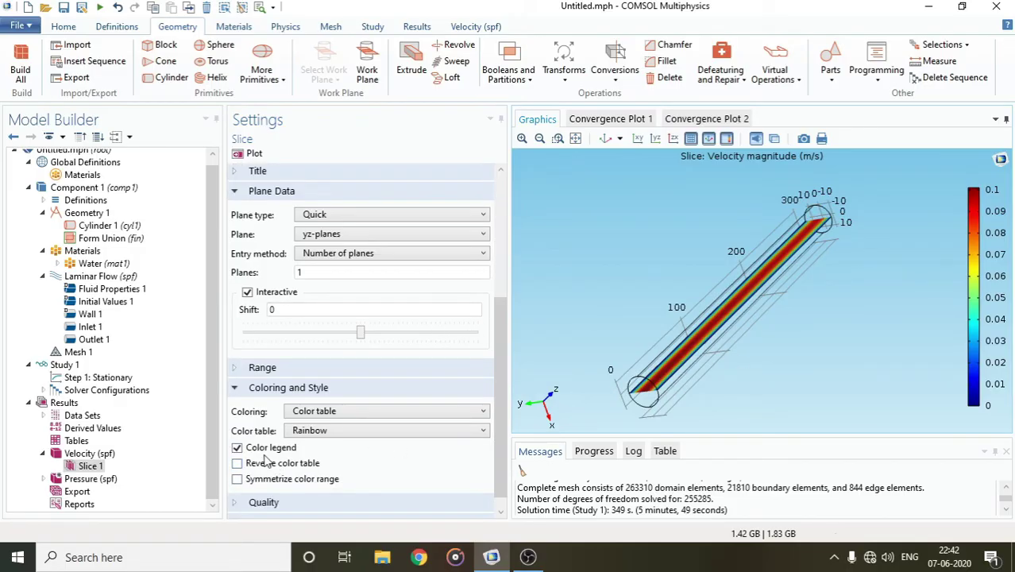
left_click(327, 413)
left_click(328, 414)
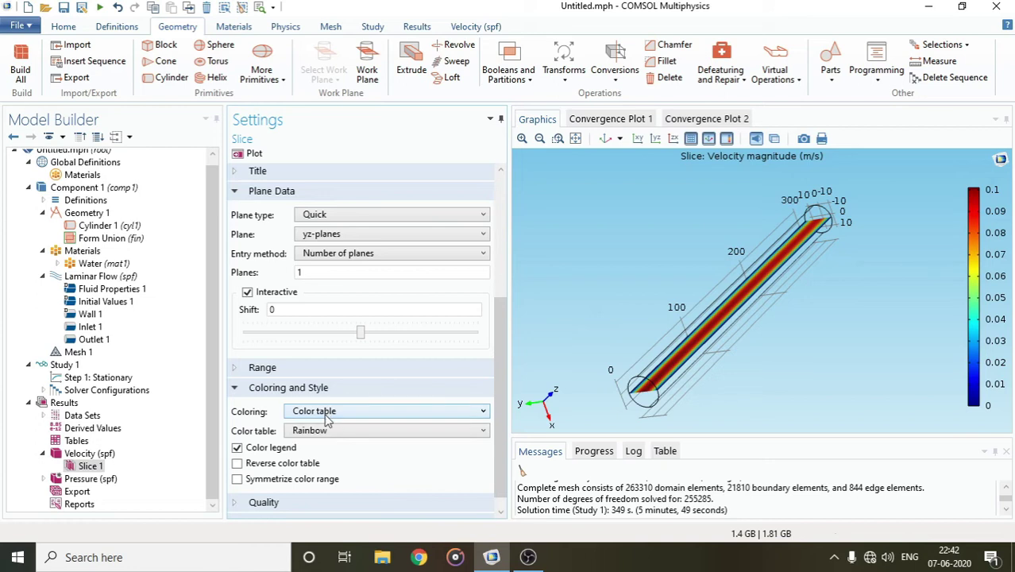
left_click(350, 438)
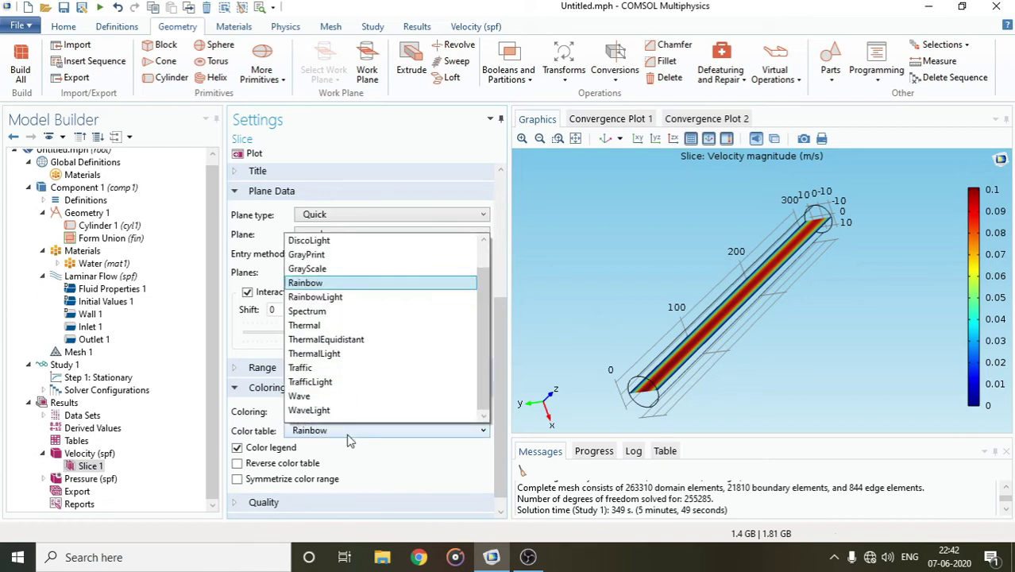
left_click(317, 397)
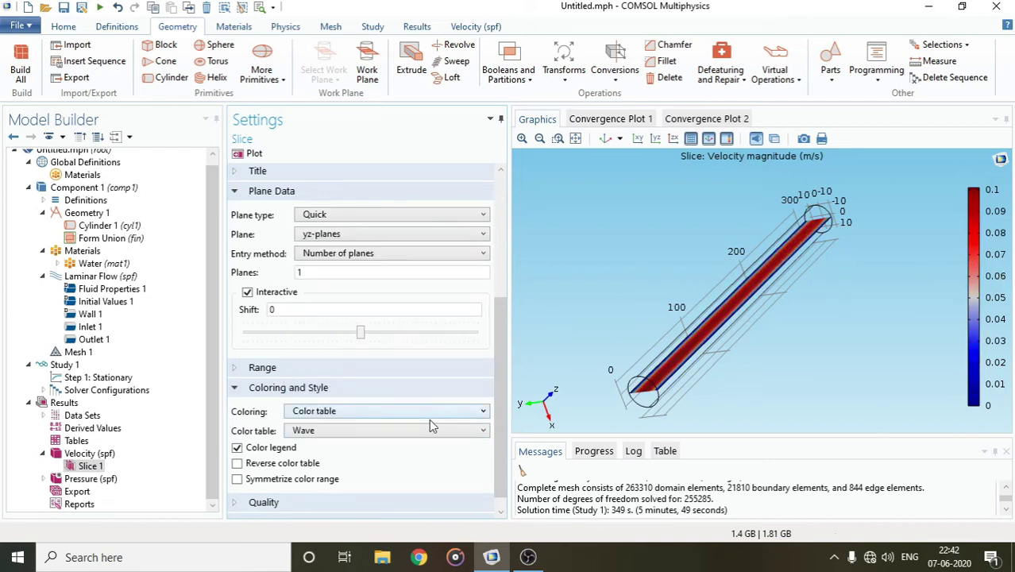
left_click(426, 430)
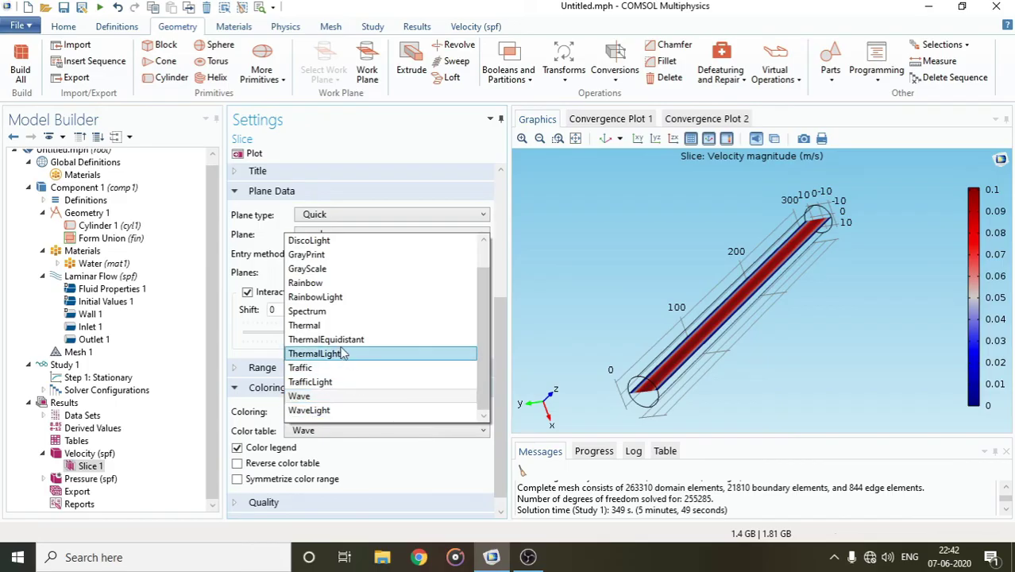
left_click(332, 286)
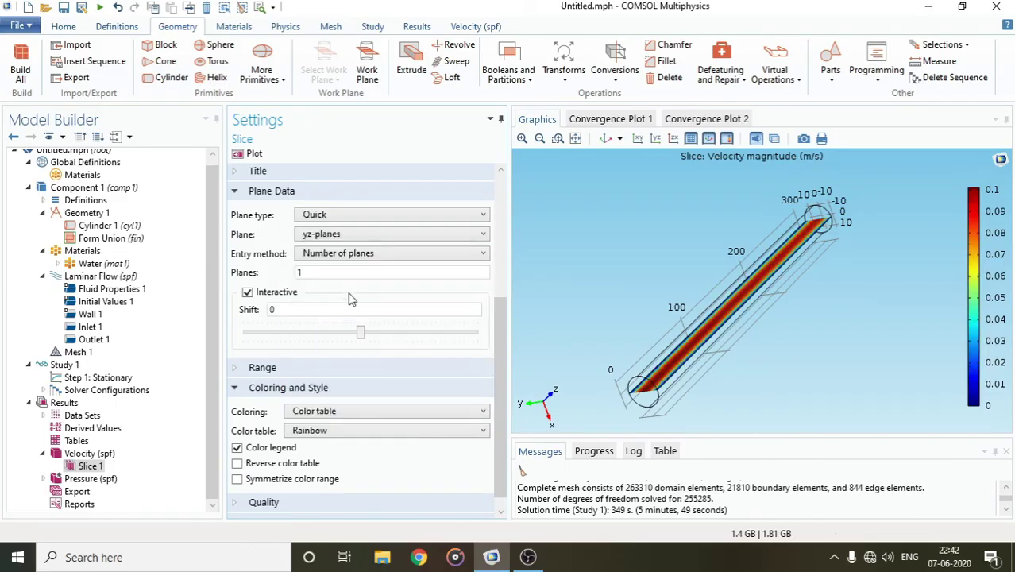
scroll(262, 509, "down", 1)
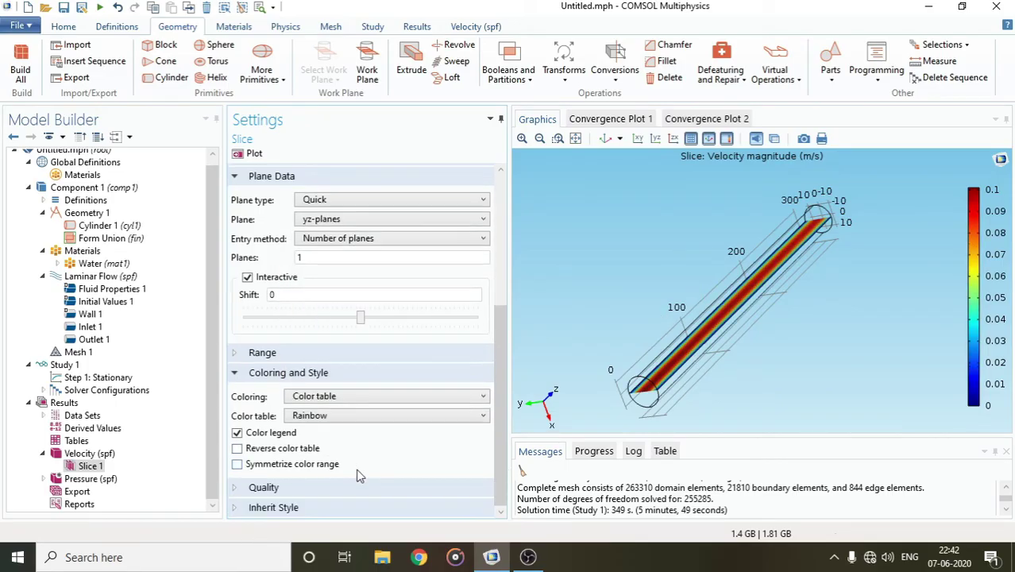
Show the maximum and minimum values on the Velocity (spf) plot group's color legend
left_click(89, 454)
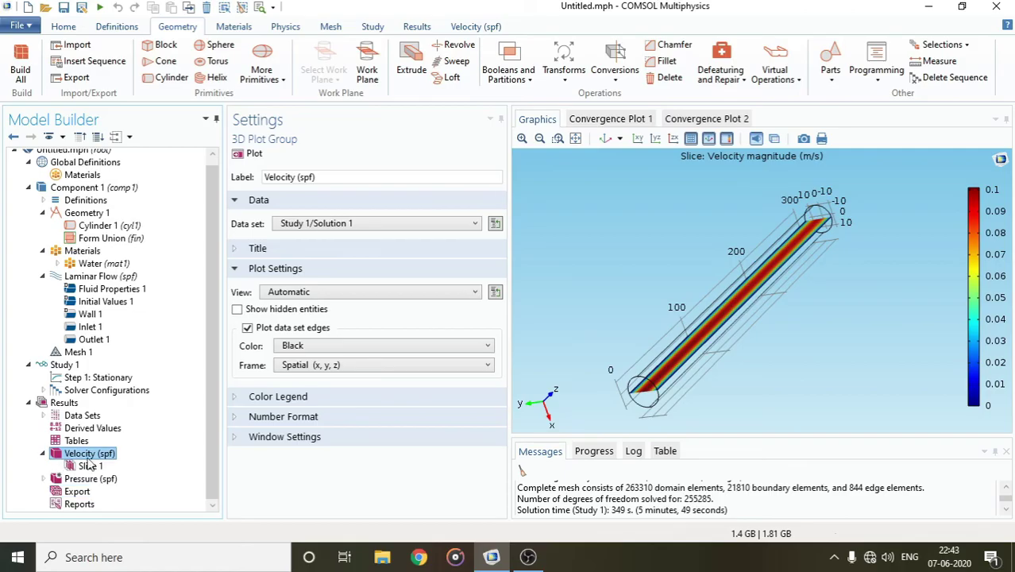
left_click(241, 398)
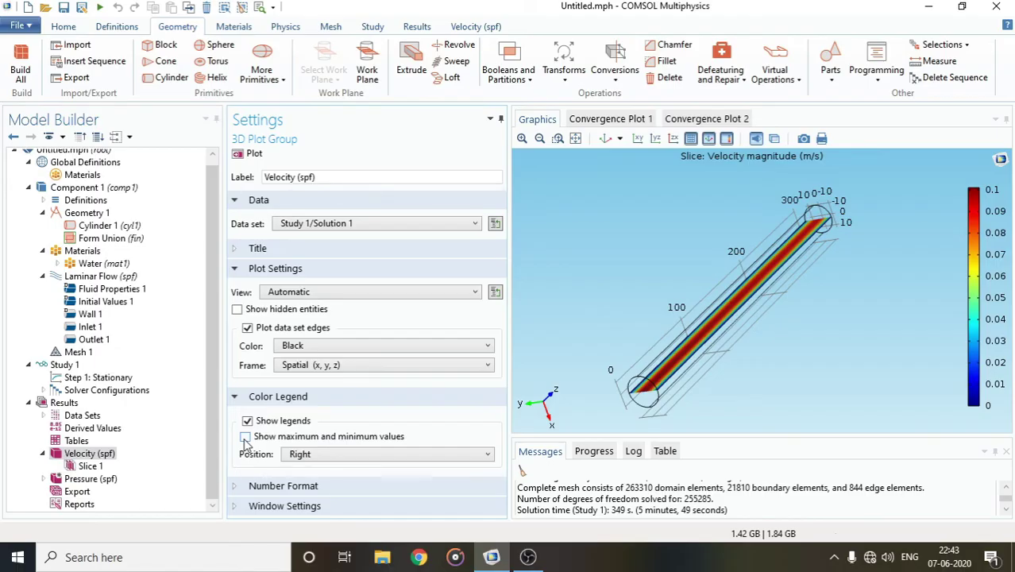
left_click(246, 437)
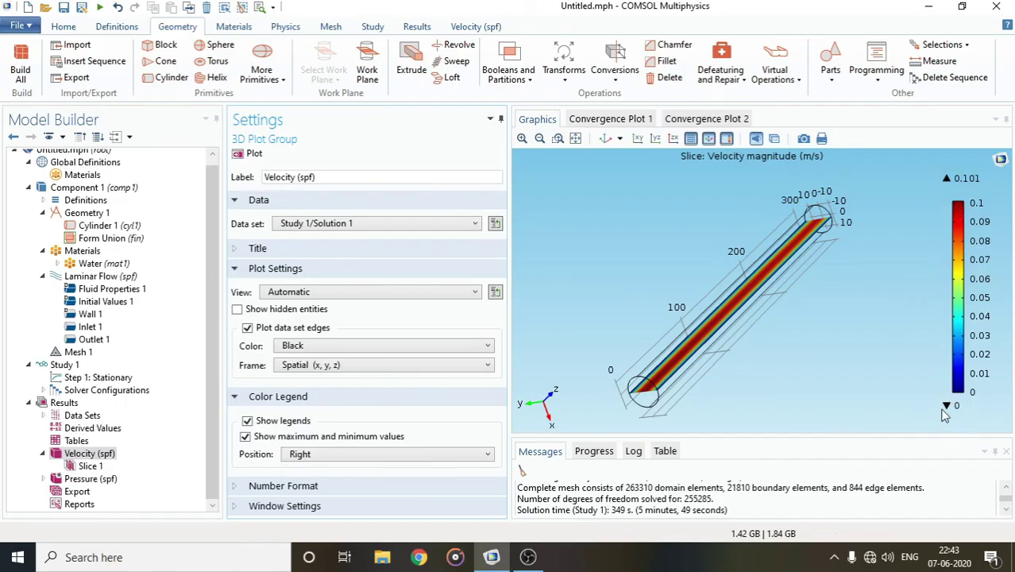
Display the Pressure (spf) contour plot's Surface 1 and examine the pressure contours along the pipe from several angles
left_click(42, 454)
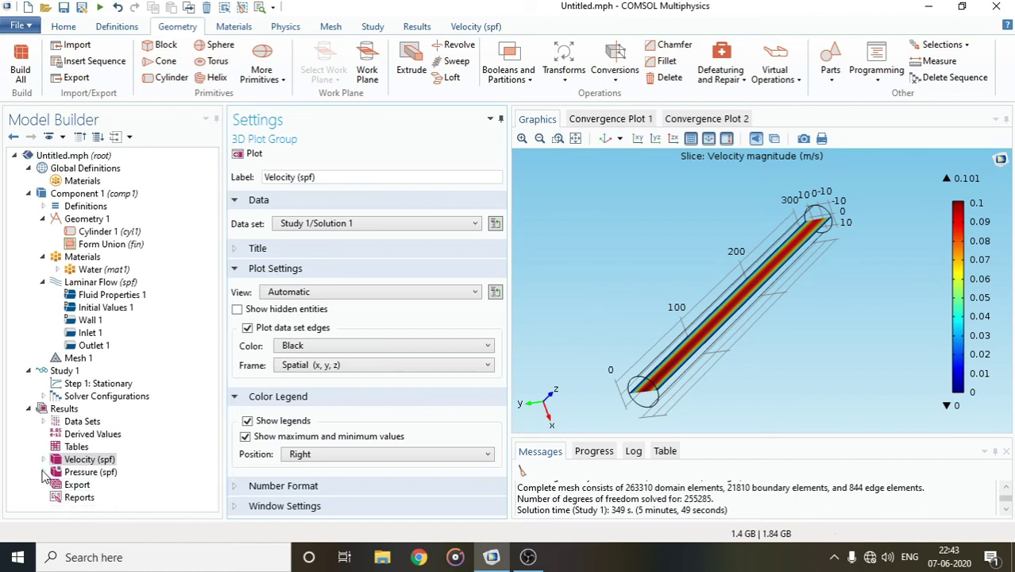
left_click(43, 473)
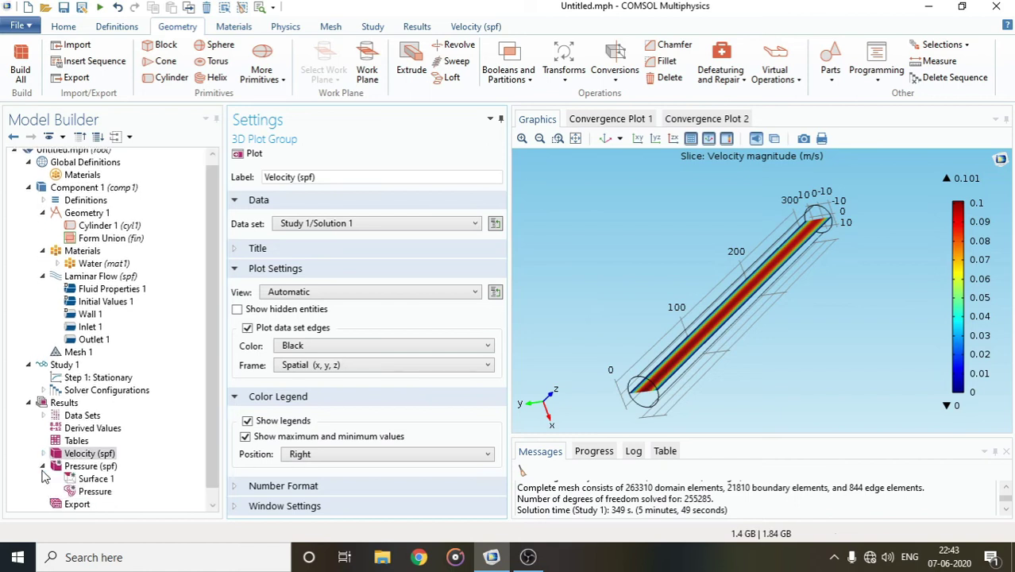
left_click(89, 480)
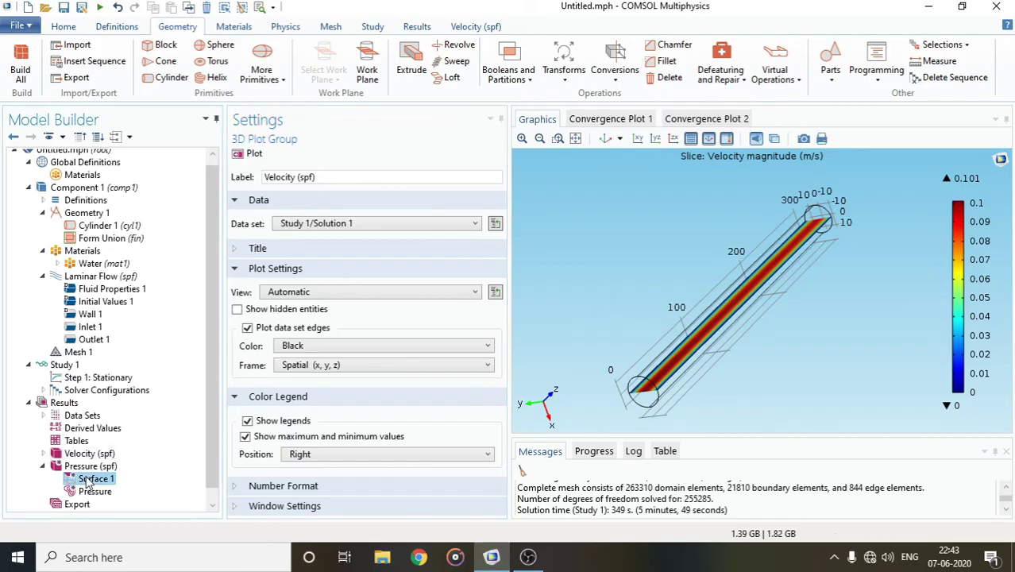
left_click_drag(805, 333, 616, 443)
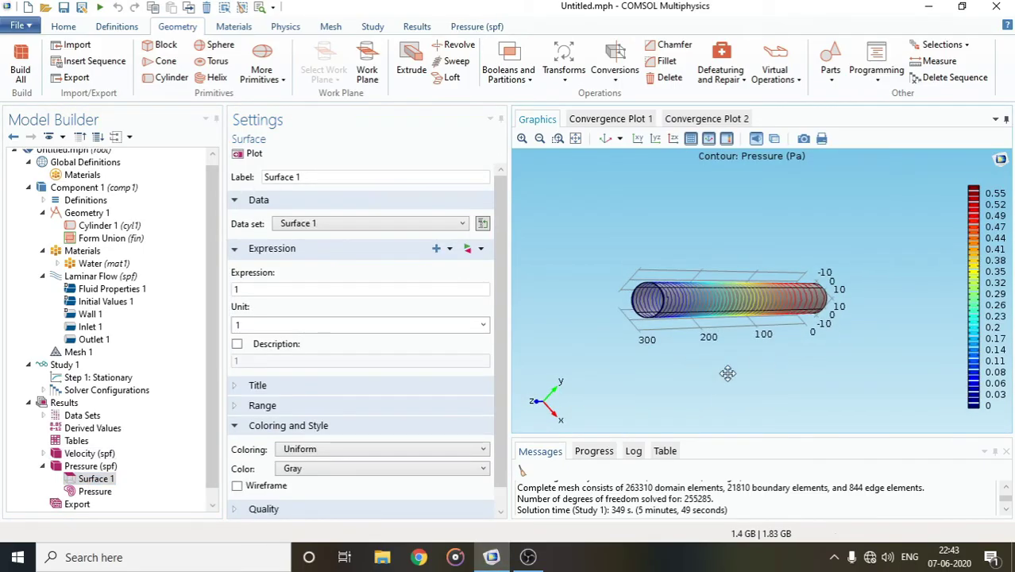
left_click_drag(728, 374, 655, 388)
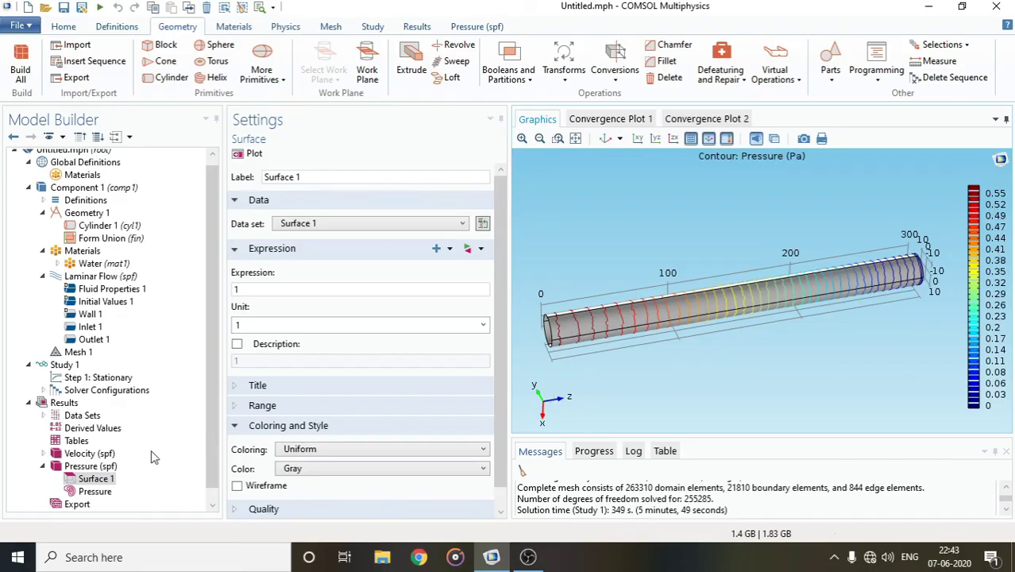
Compare the Inlet 1 and Outlet 1 boundary locations with the pressure contours along the pipe
left_click(96, 327)
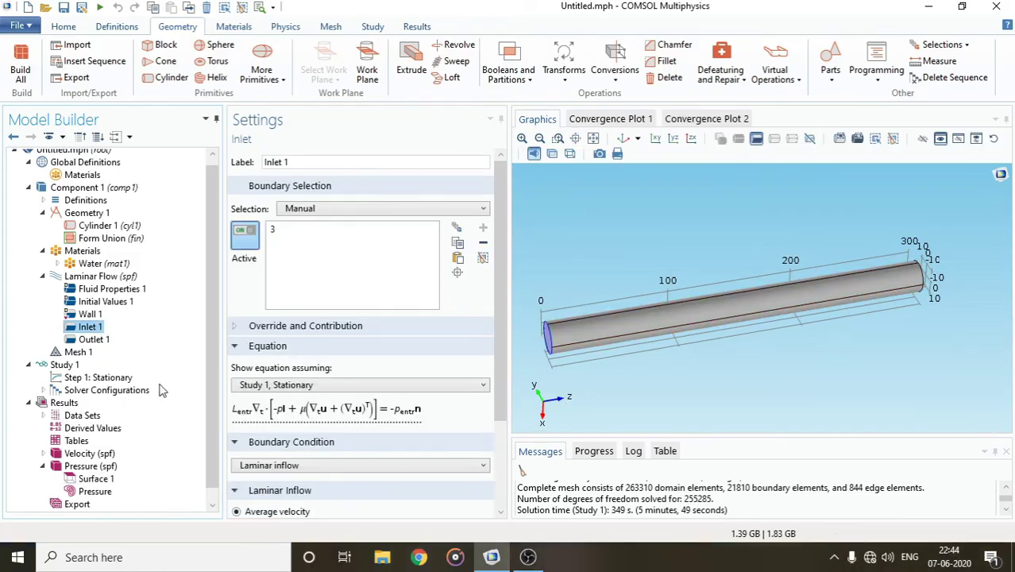
left_click(103, 340)
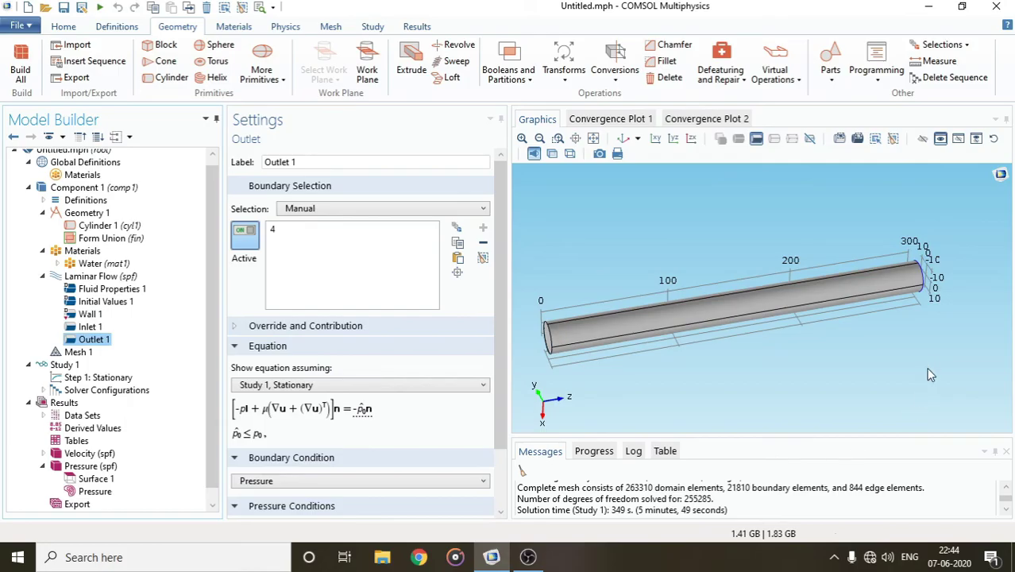
mouse_move(926, 361)
left_mouse_down()
mouse_move(883, 376)
mouse_move(925, 361)
left_mouse_up()
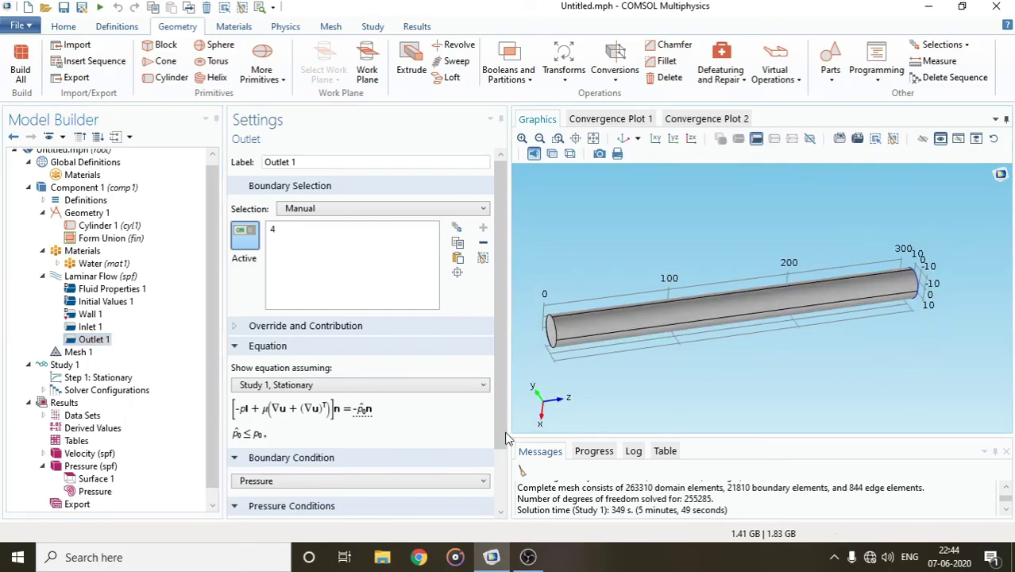
left_click(95, 480)
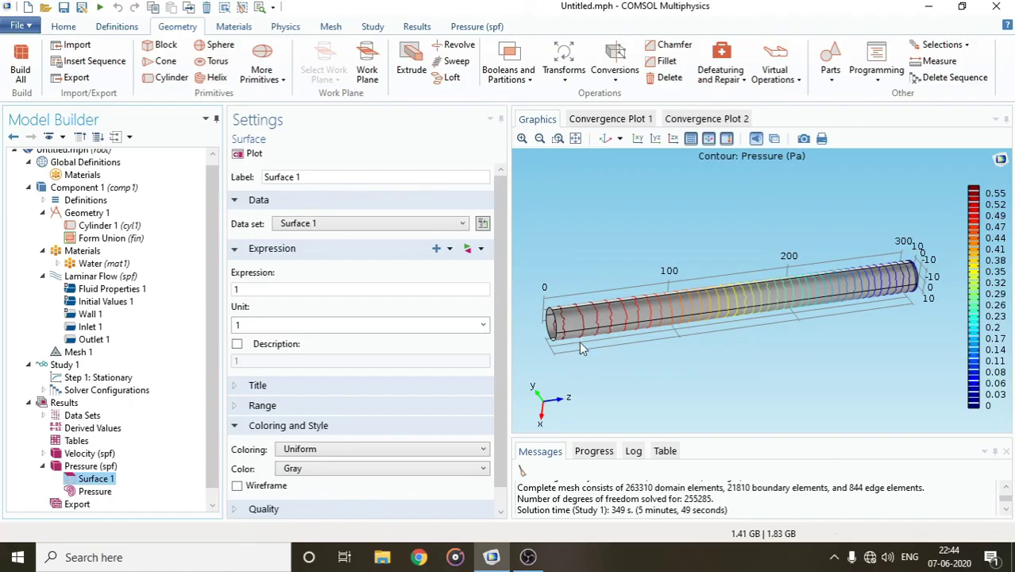
left_click(91, 327)
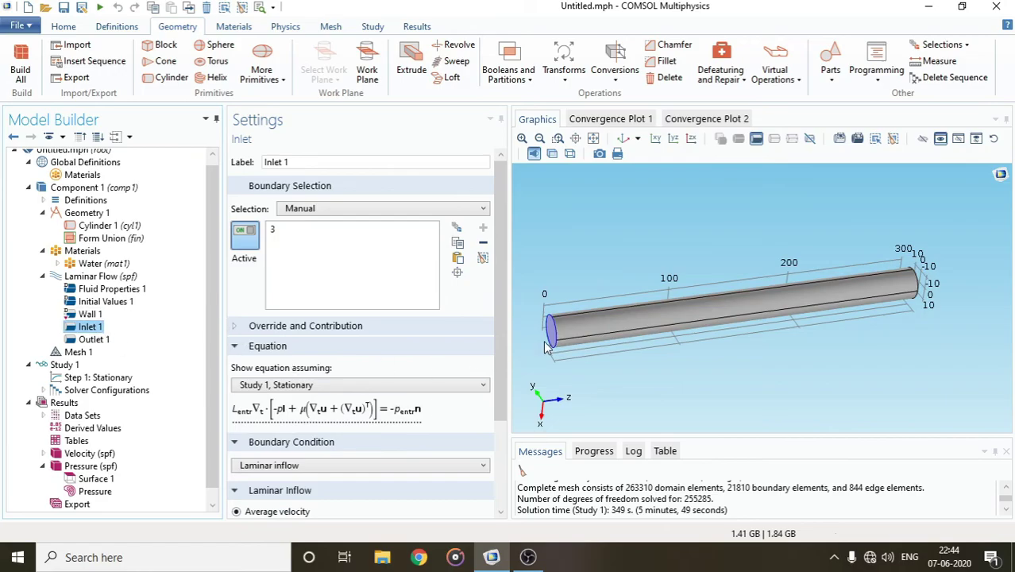
left_click(96, 479)
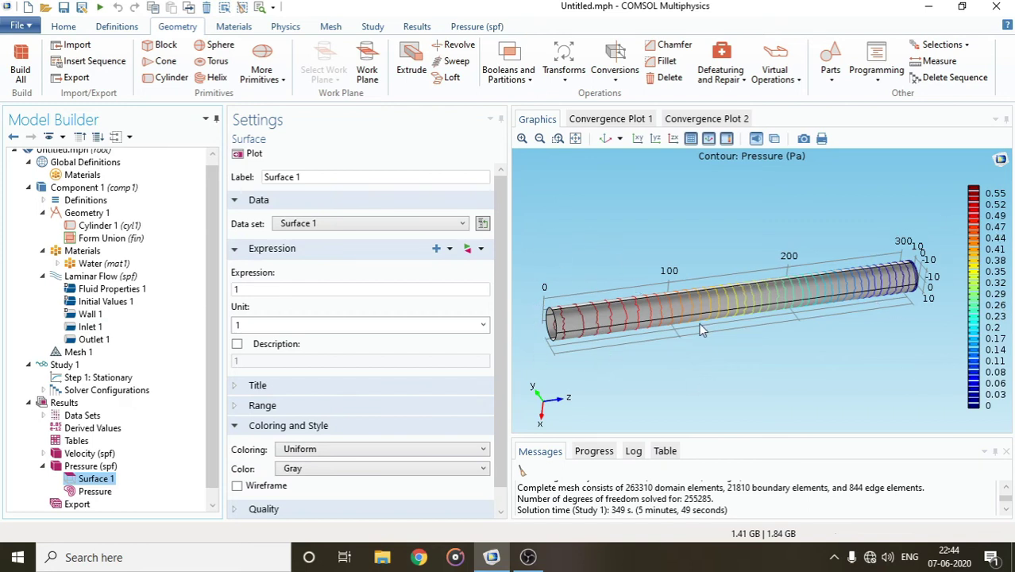
Collapse the pressure plot group and add a 2D Plot Group to the results
left_click(44, 466)
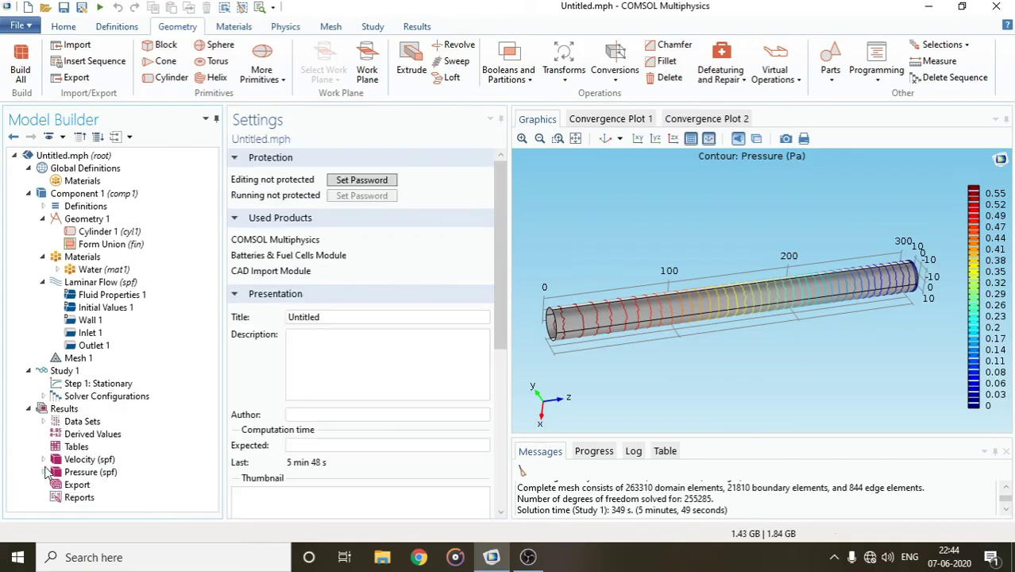
right_click(62, 411)
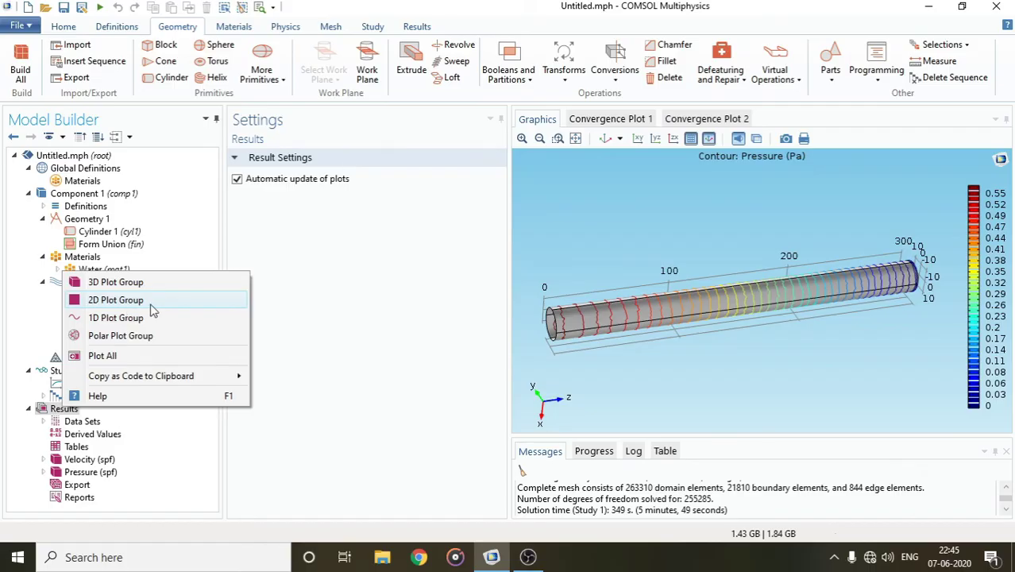
left_click(153, 307)
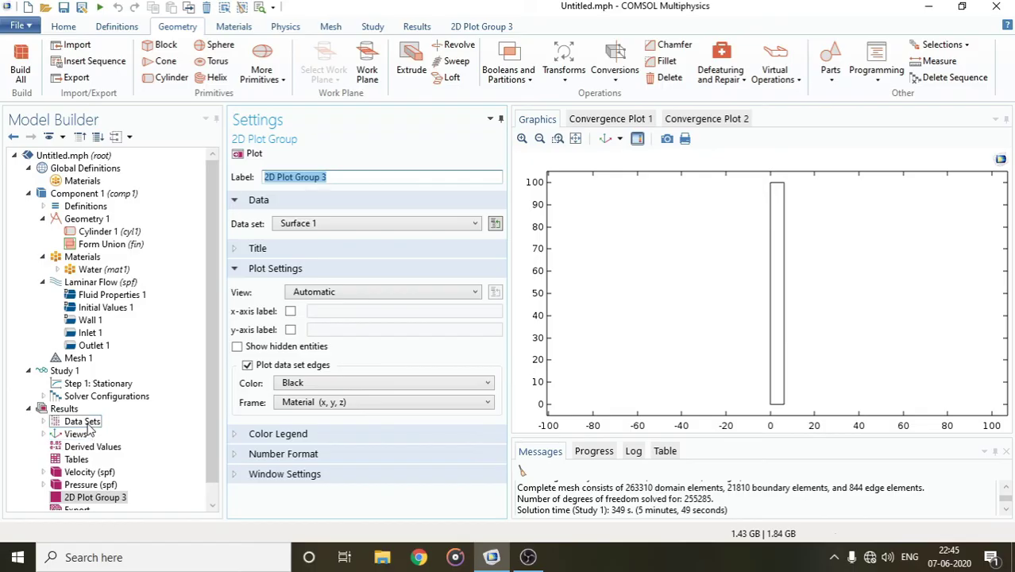
Add a Cut Plane data set based on Study 1/Solution 1, plot it and check its orientation in the pipe
left_click(83, 422)
right_click(83, 422)
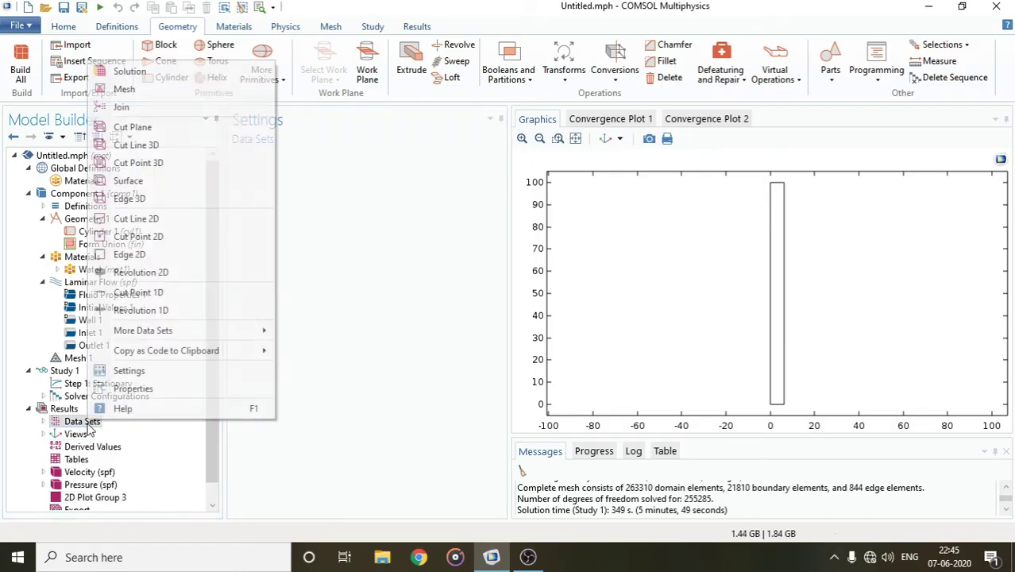
left_click(133, 129)
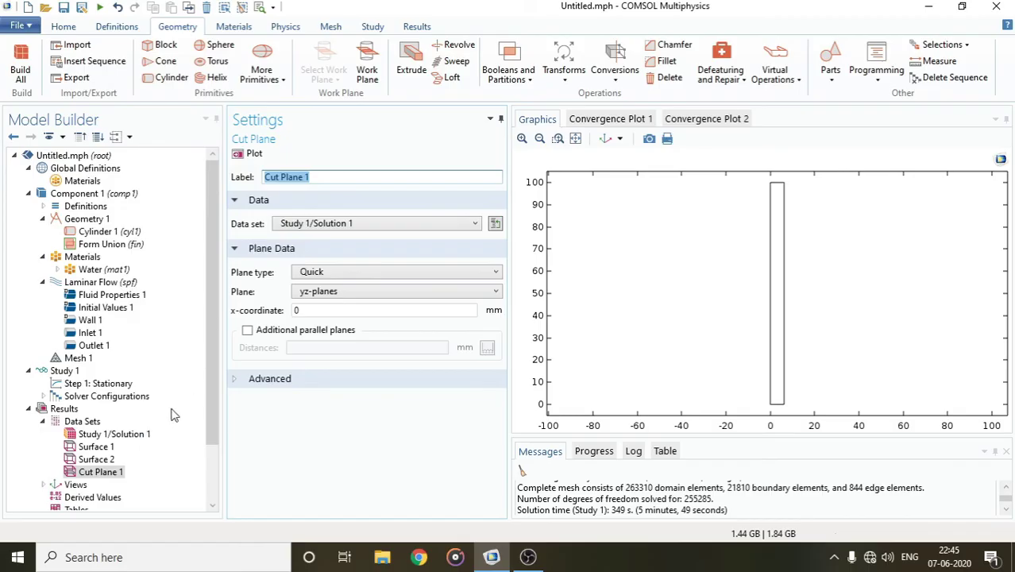
scroll(209, 446, "down", 2)
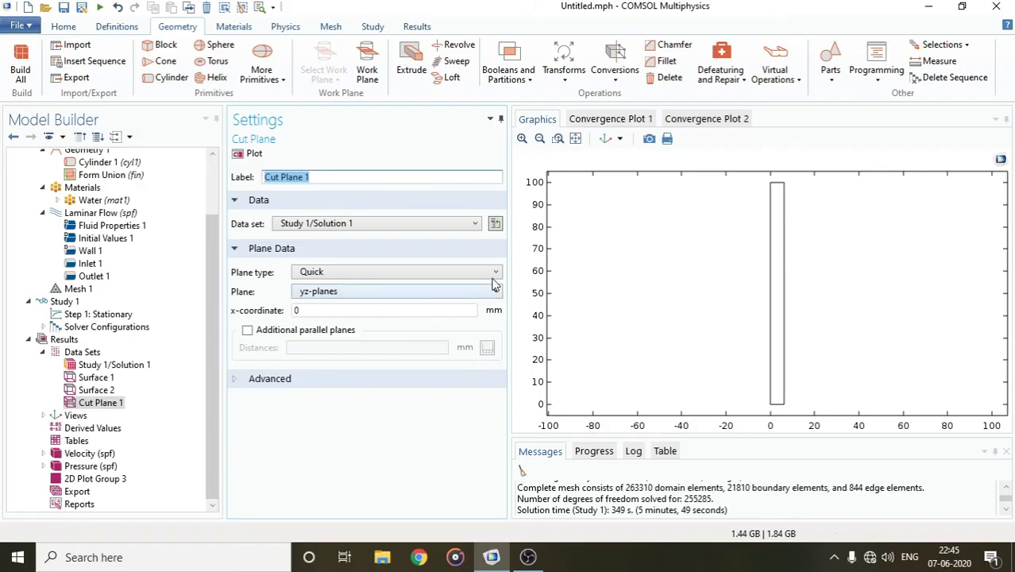
left_click(251, 156)
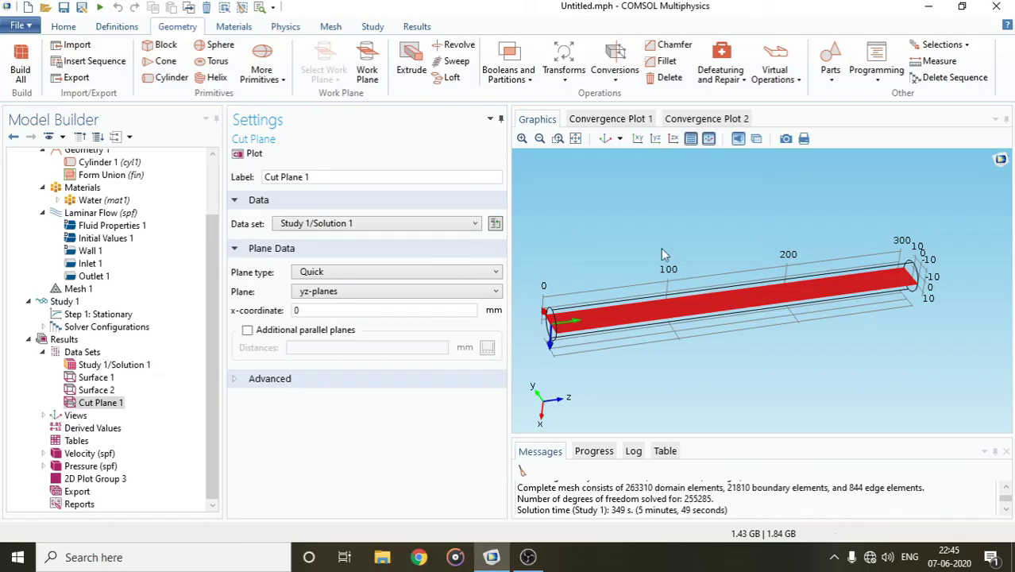
left_click_drag(650, 246, 688, 243)
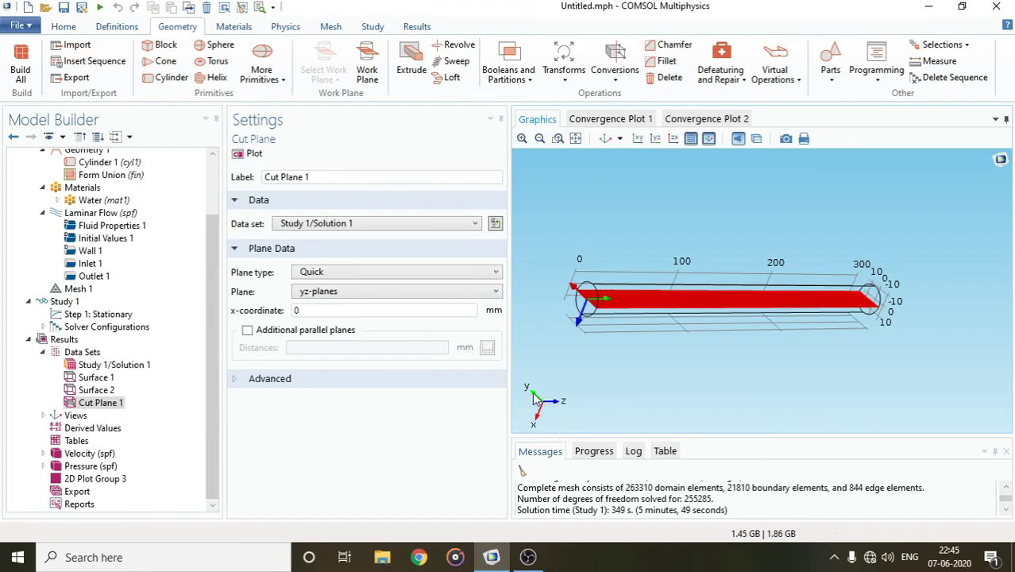
Set Cut Plane 1 to xy-planes at z-coordinate 150 mm, without additional parallel planes, and plot it to check its position in the pipe
left_click(343, 292)
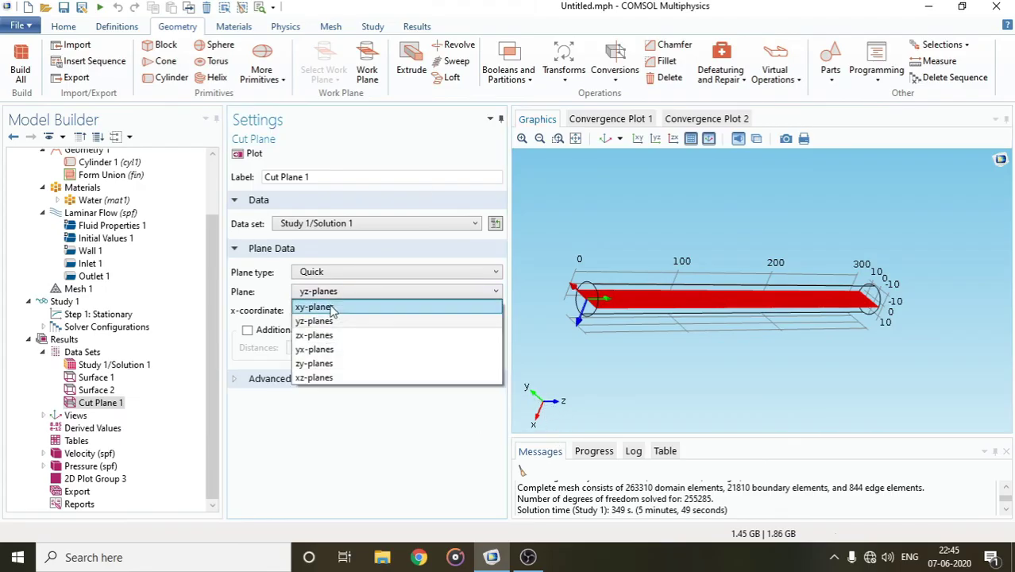
left_click(332, 309)
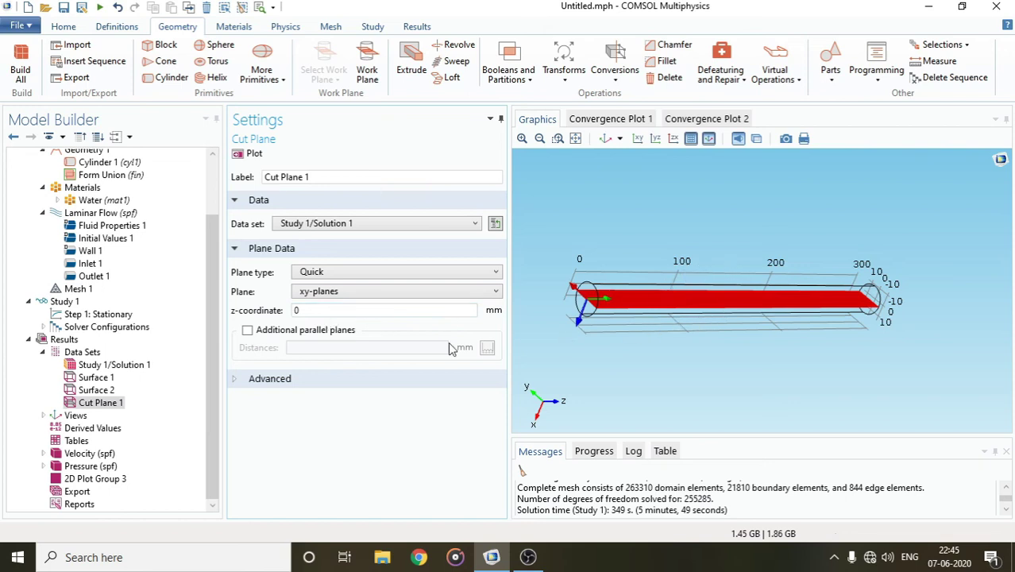
double_click(311, 311)
type("150")
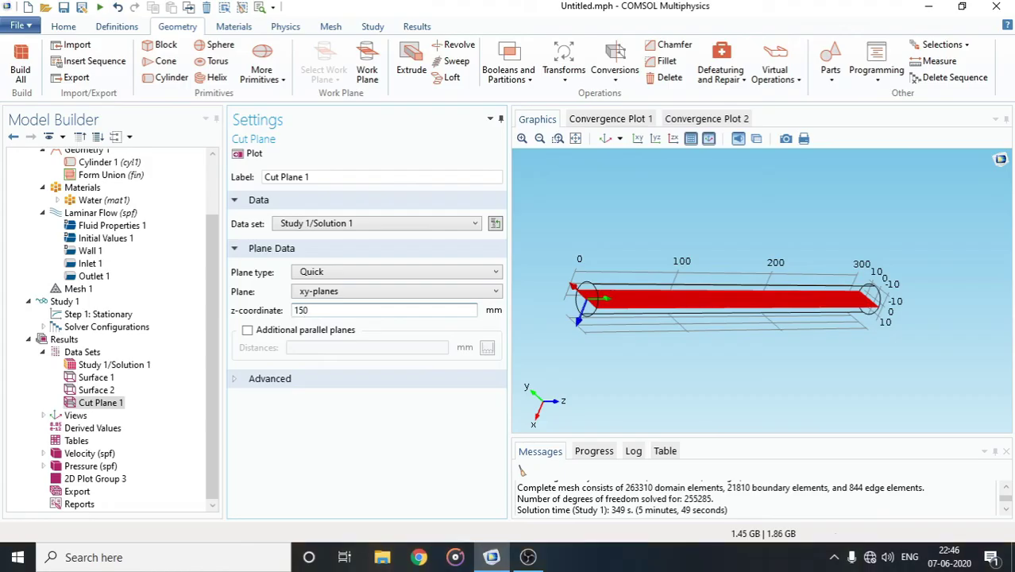
left_click(246, 157)
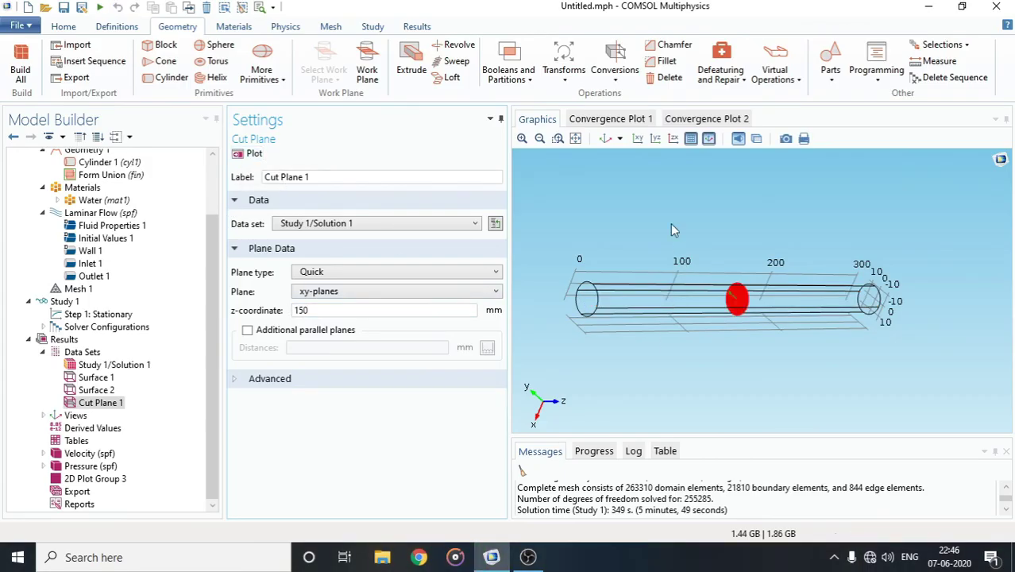
left_click_drag(608, 229, 801, 244)
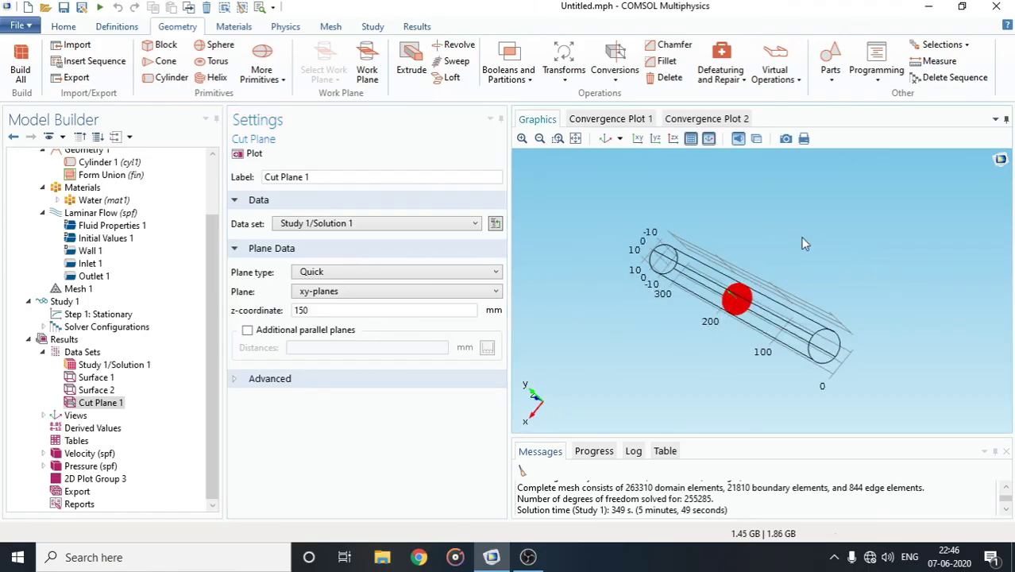
left_click_drag(804, 244, 706, 243)
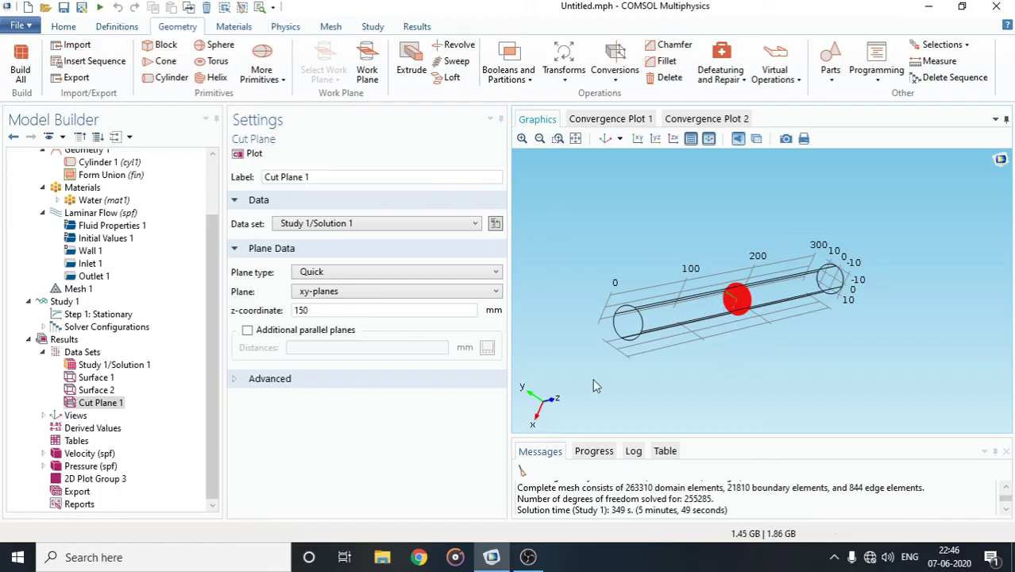
left_click(249, 330)
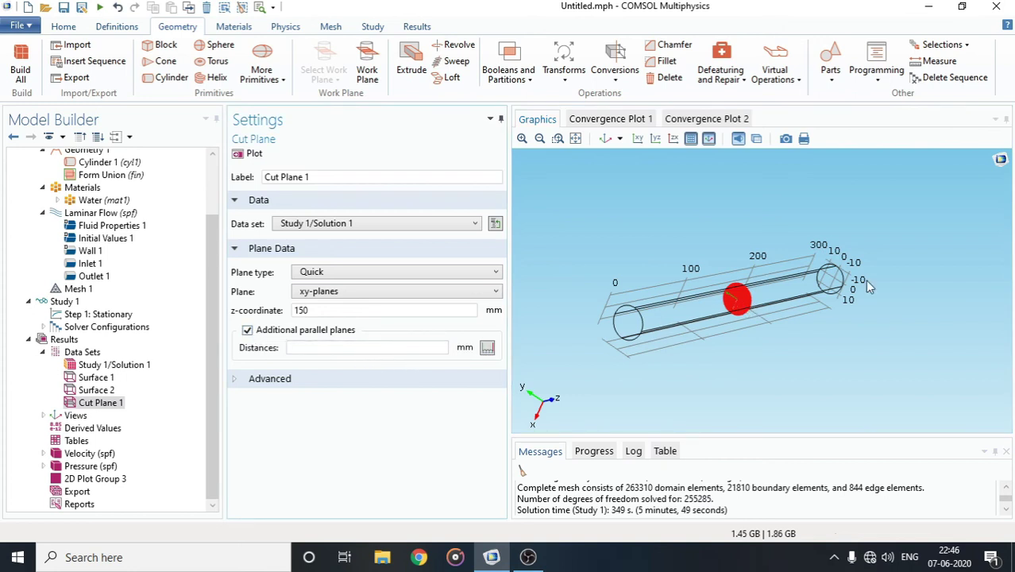
left_click(248, 332)
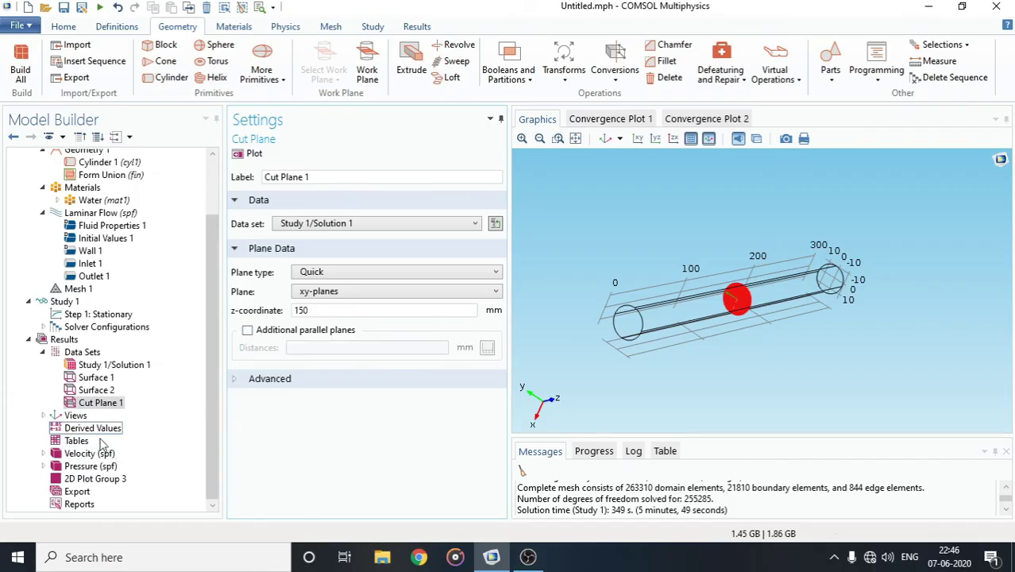
Add a Surface plot to 2D Plot Group 3 and set its data set to Cut Plane 1
left_click(97, 479)
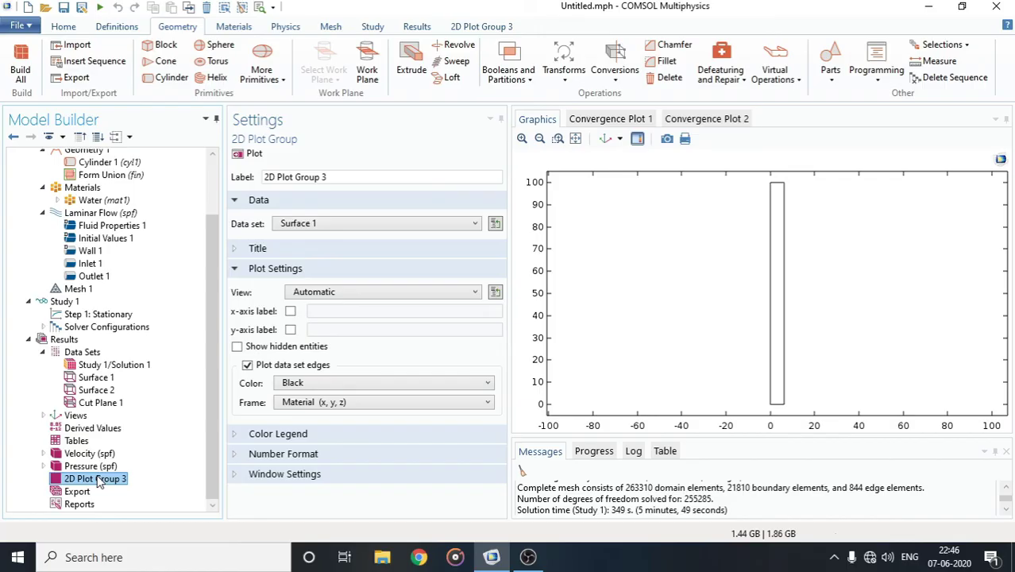
right_click(98, 482)
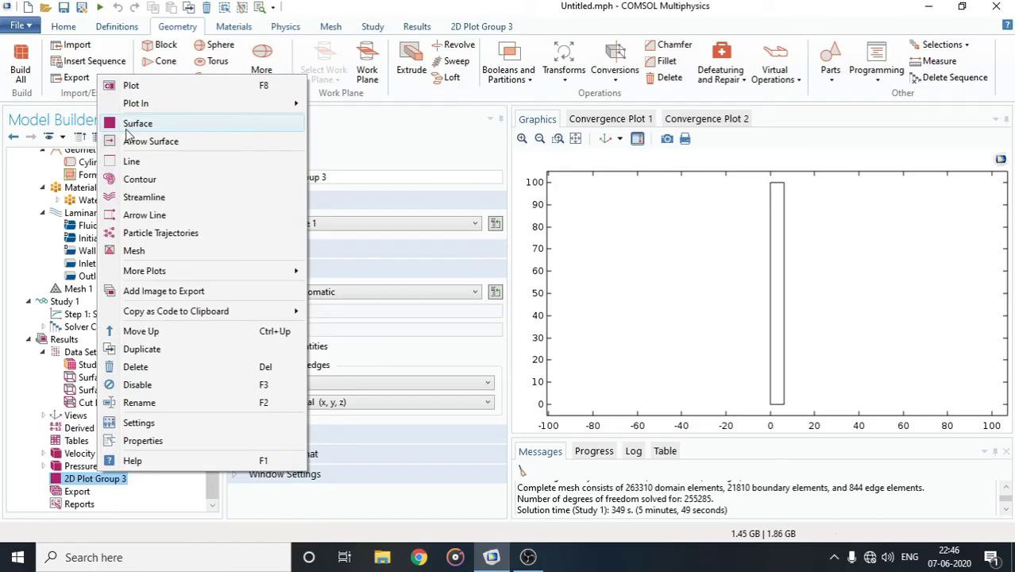
left_click(131, 125)
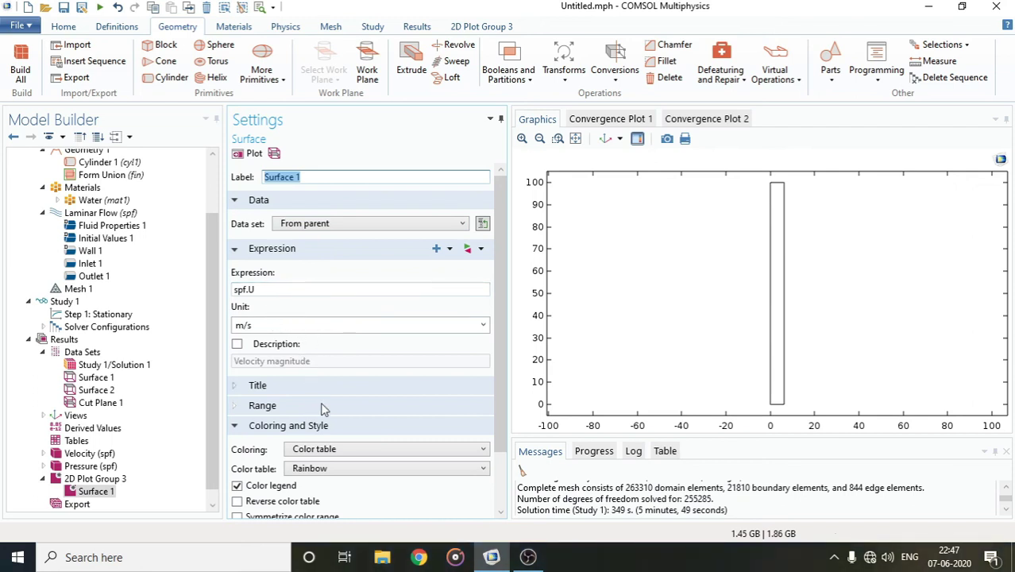
left_click(299, 227)
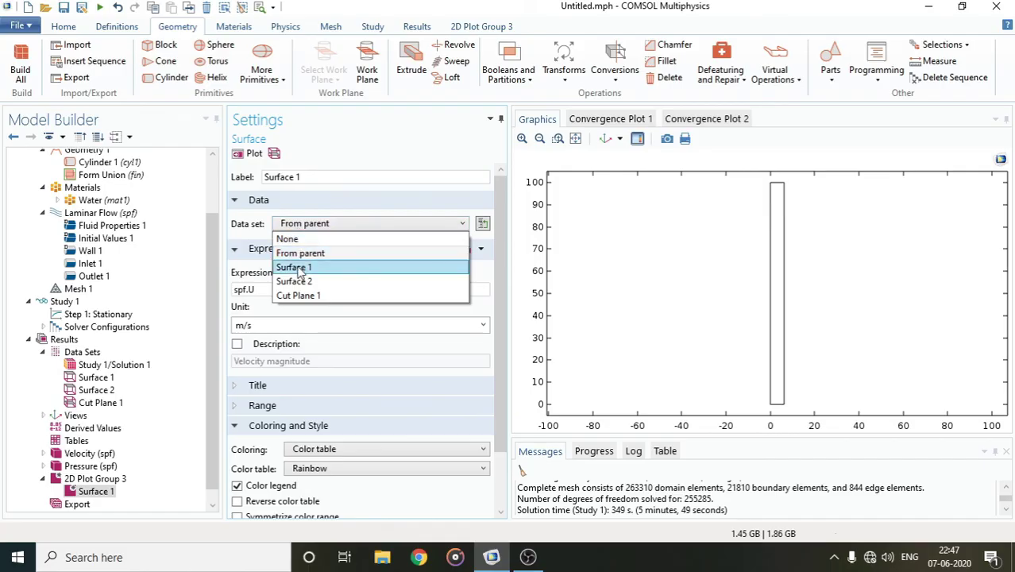
left_click(302, 296)
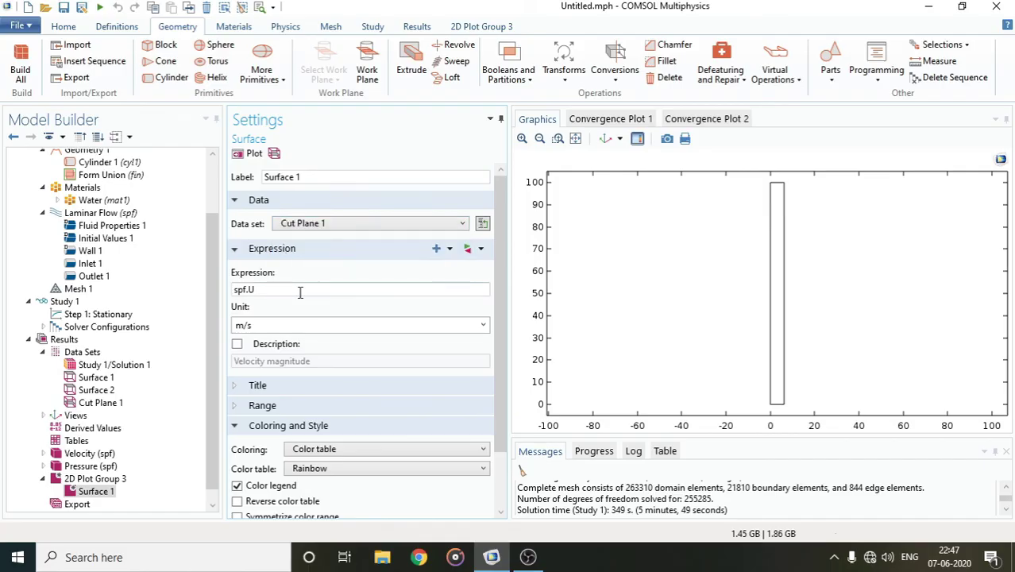